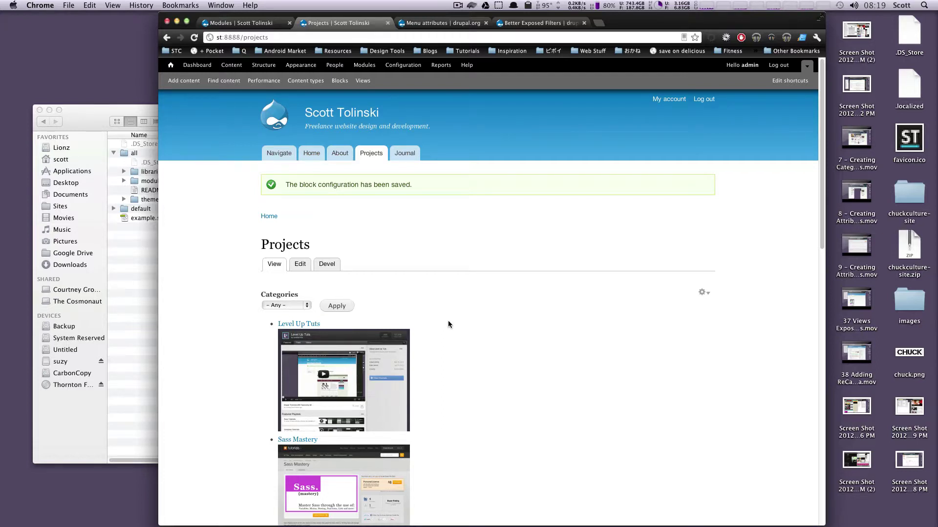
Filter the Projects list to the Development category using the Categories dropdown
scroll(446, 320, "down", 3)
left_click(299, 210)
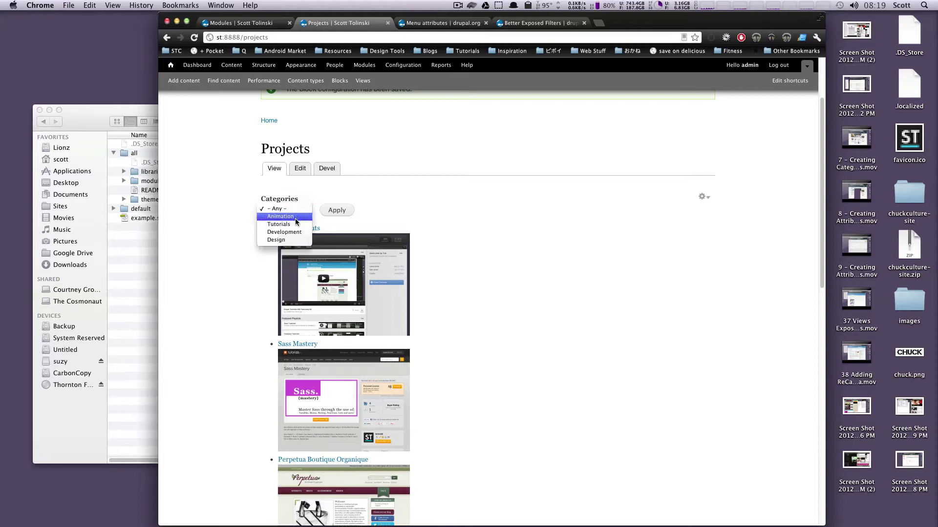
left_click(530, 192)
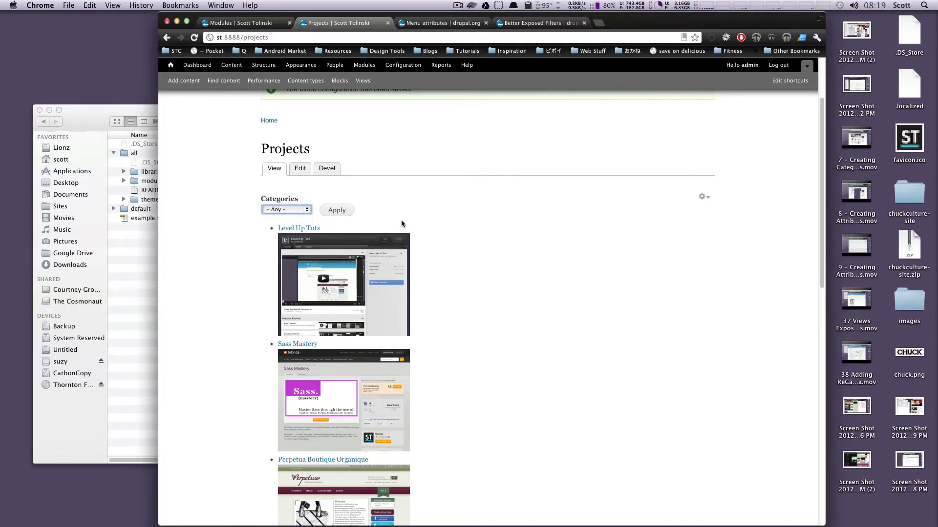
scroll(442, 267, "down", 3)
scroll(440, 268, "down", 5)
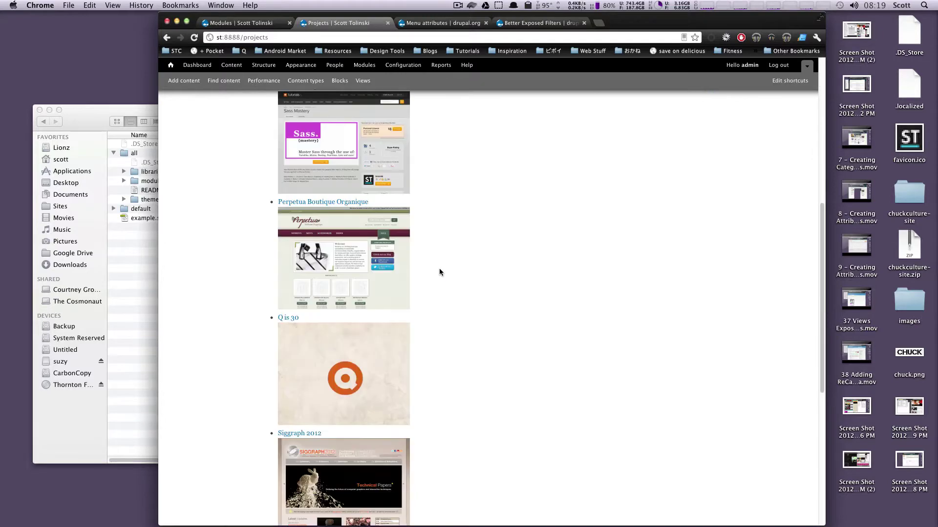
scroll(438, 271, "up", 8)
scroll(438, 268, "up", 3)
left_click(287, 306)
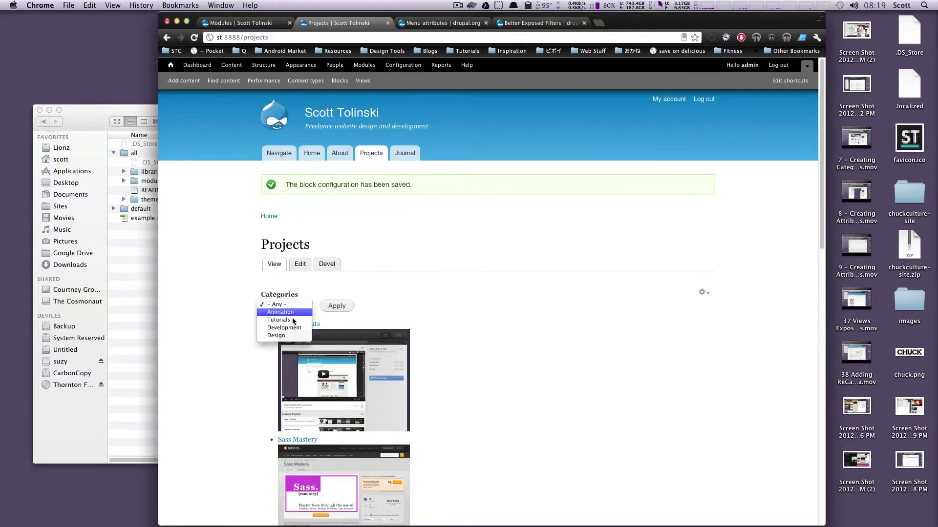
left_click(293, 328)
left_click(336, 308)
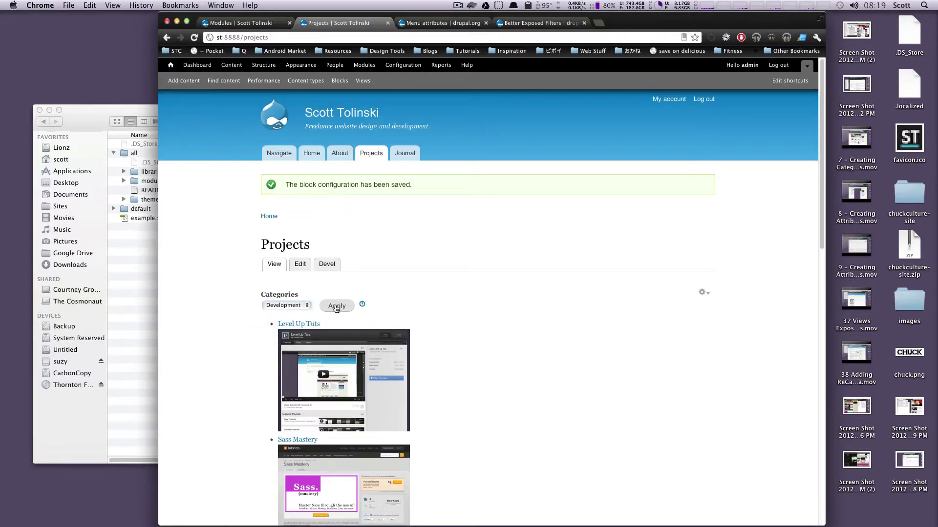
scroll(539, 381, "down", 10)
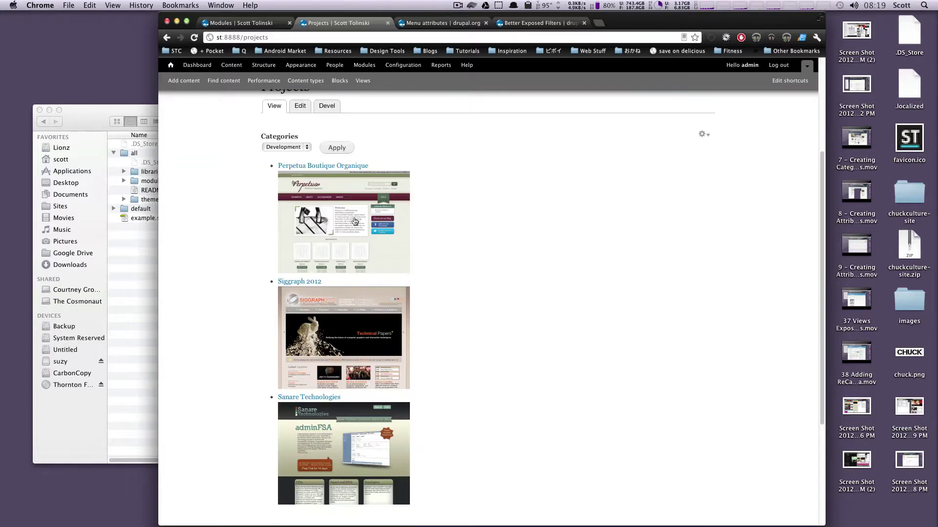
scroll(415, 362, "up", 8)
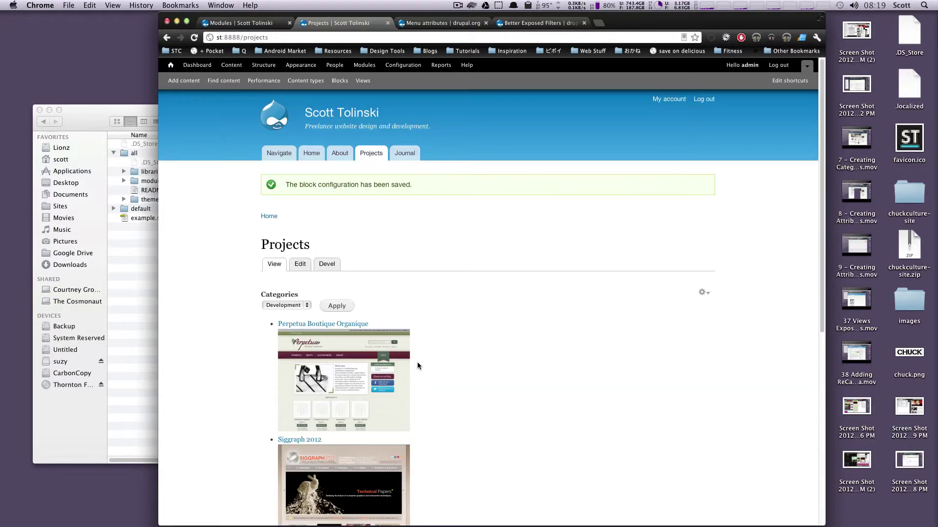
Set the Categories filter back to Any and refresh to list all projects
left_click(286, 305)
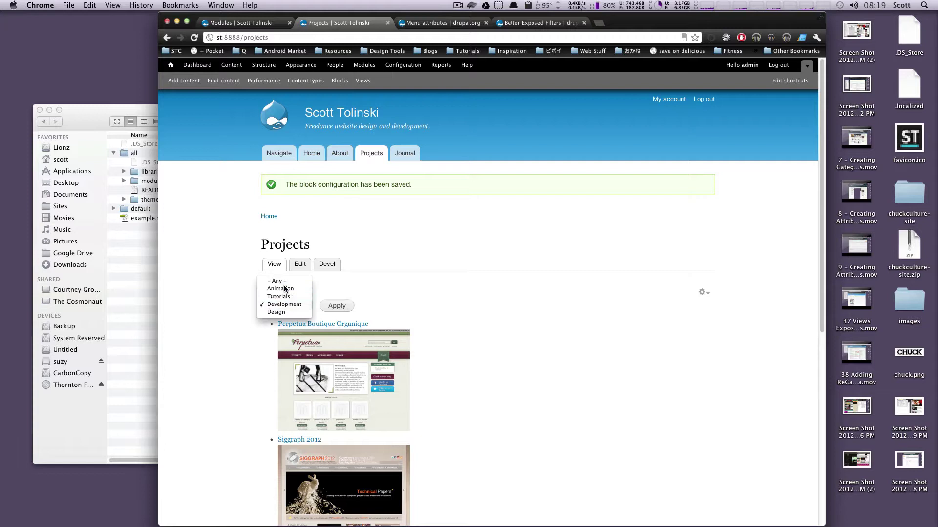
left_click(286, 288)
left_click(303, 305)
left_click(305, 297)
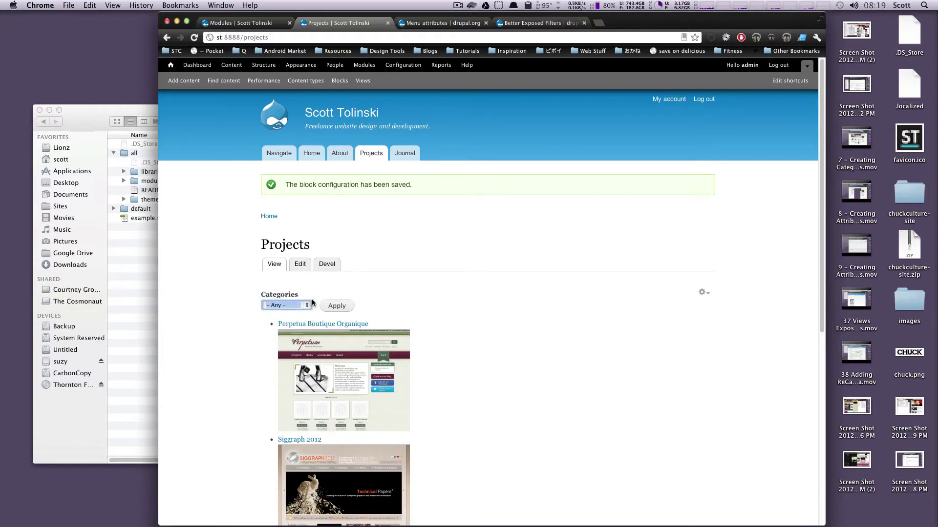
left_click(337, 306)
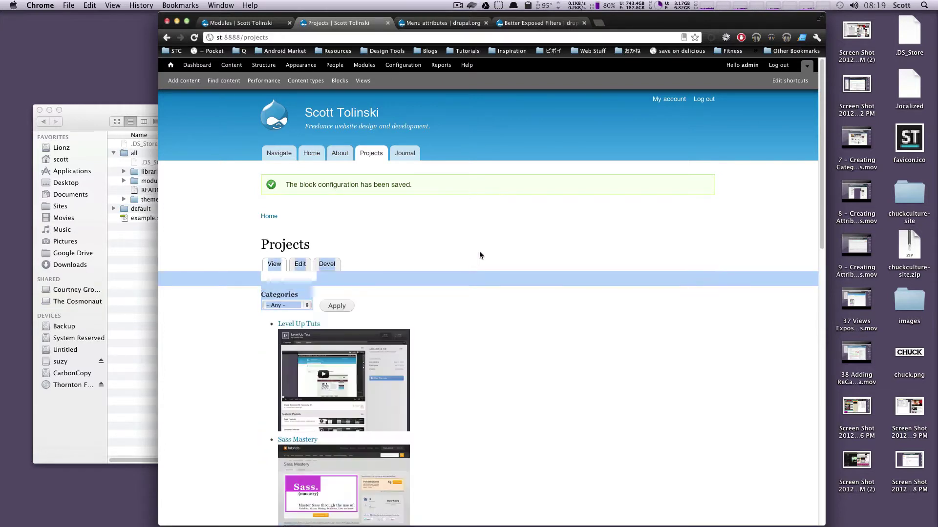
scroll(491, 339, "down", 6)
scroll(491, 344, "up", 6)
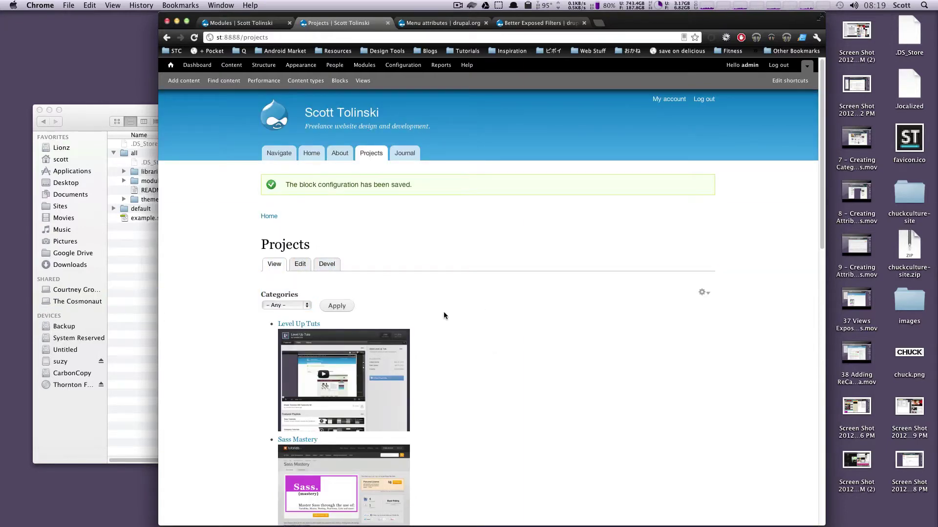
left_click(288, 305)
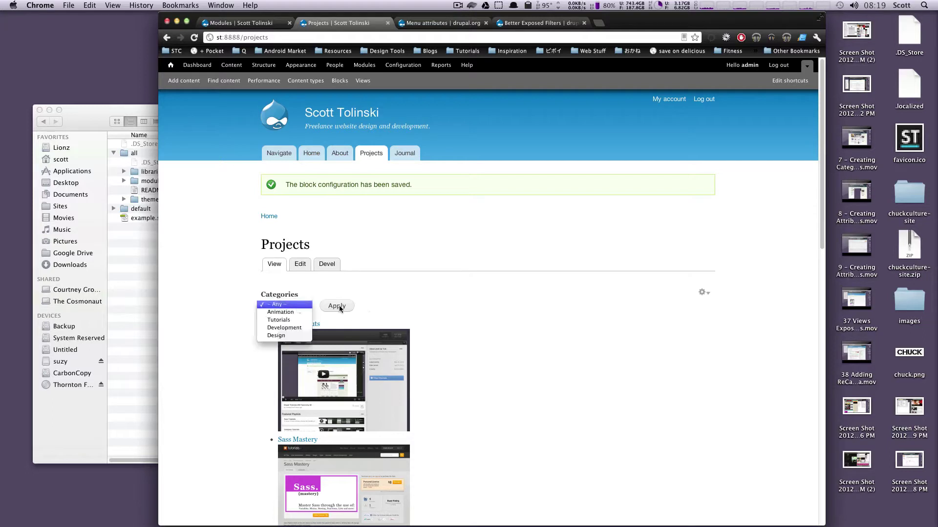
left_click(338, 305)
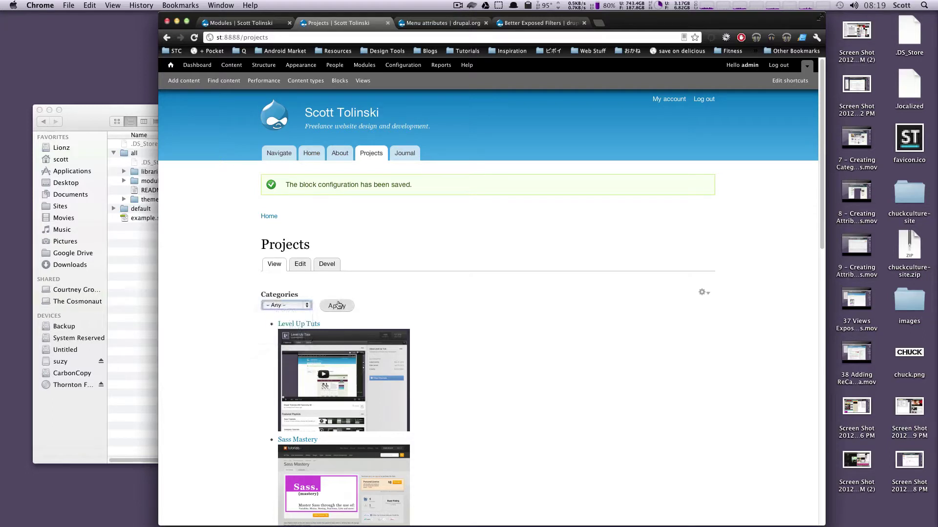
Download the Better Exposed Filters 7.x-3.0-beta1 tar.gz from its drupal.org project page
left_click(505, 23)
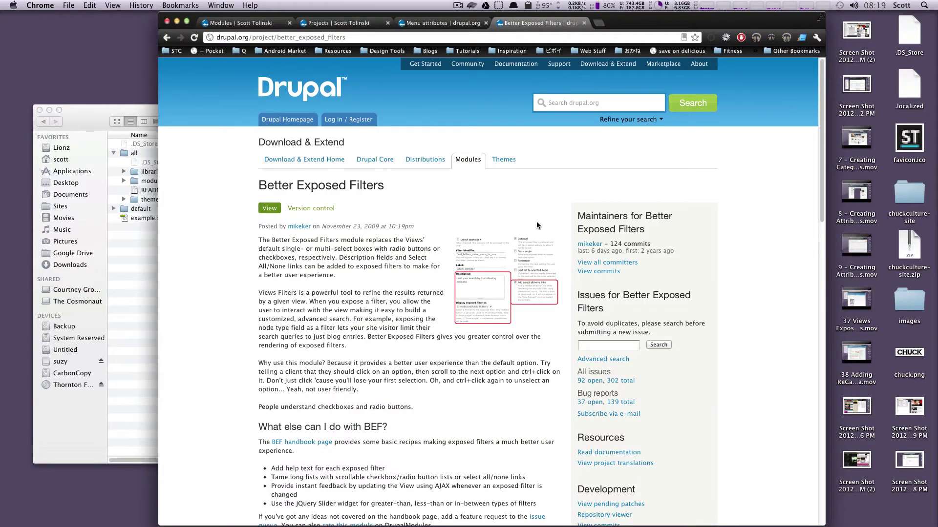
scroll(537, 225, "down", 10)
scroll(540, 230, "down", 6)
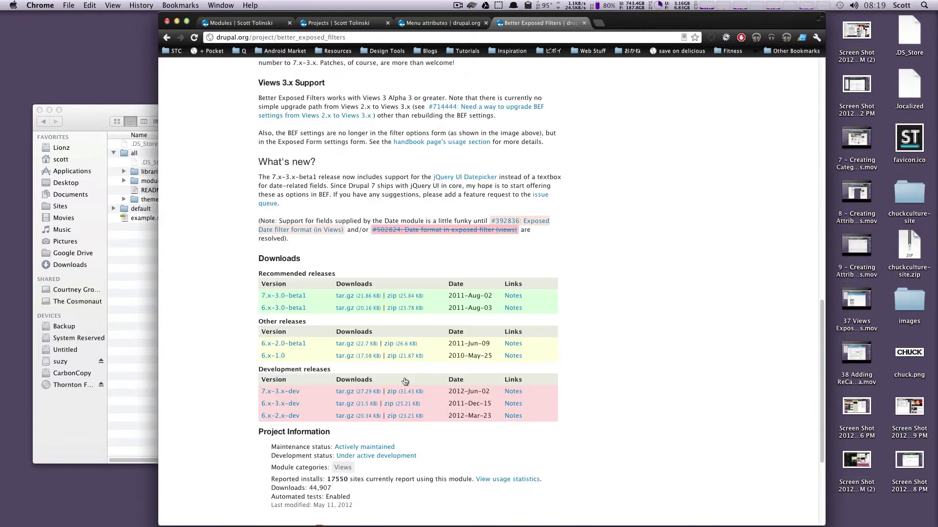
left_click(263, 296)
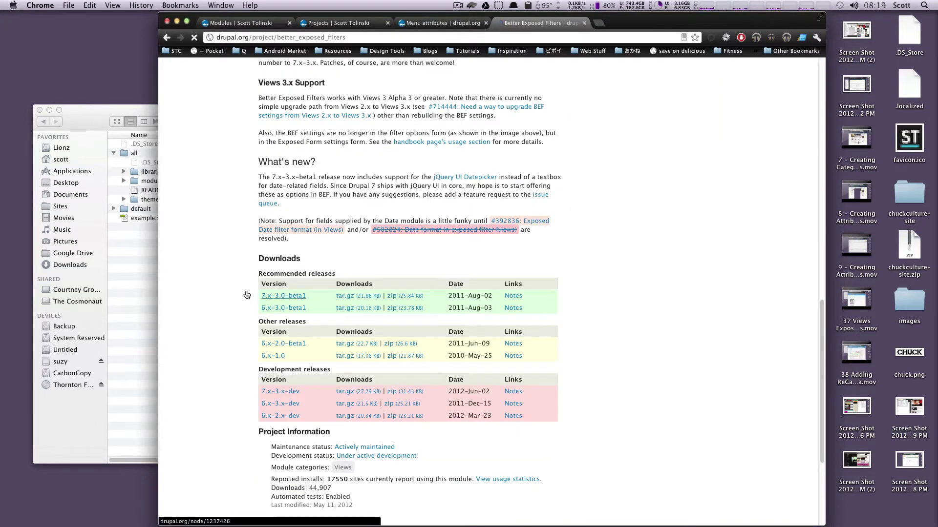
left_click(142, 285)
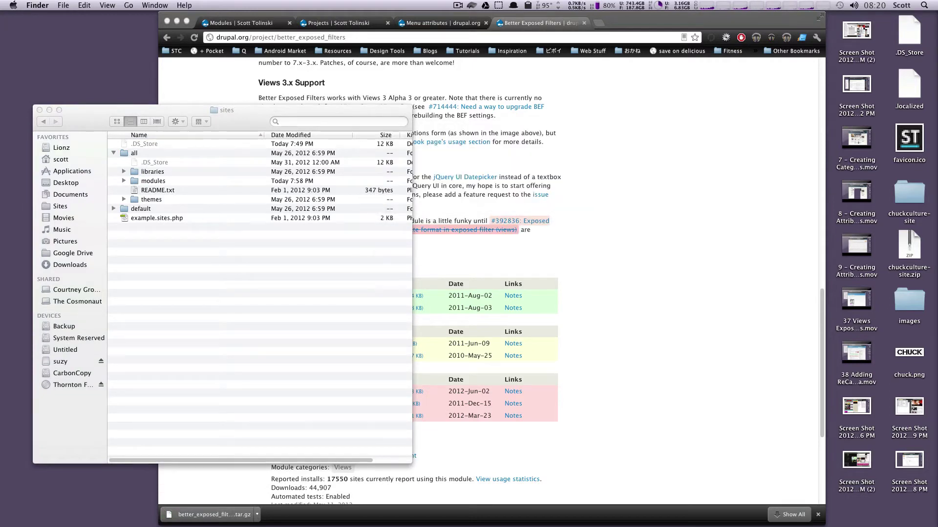
Drag the extracted better_exposed_filters folder into sites/all/modules
left_click_drag(353, 293, 157, 183)
Reload the Modules page, find 'better', then enable and save the Better Exposed Filters module
left_click(767, 248)
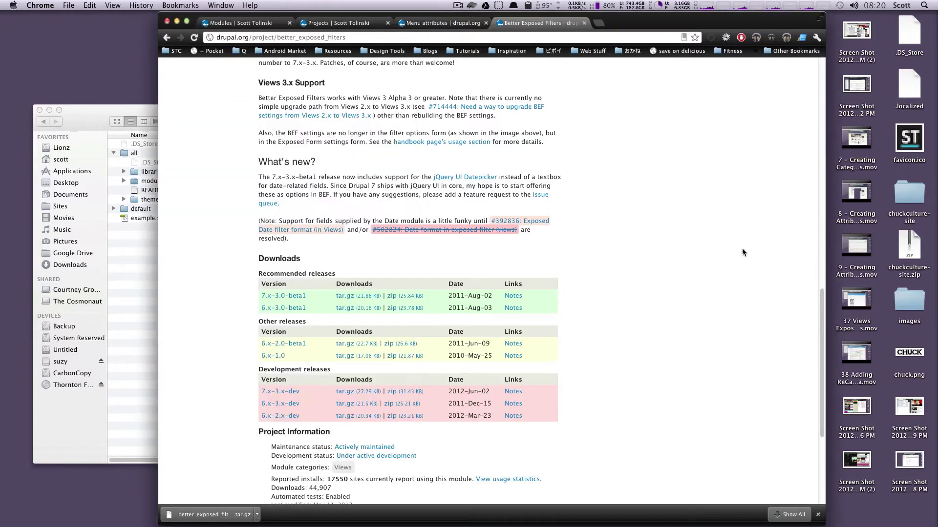
left_click(244, 23)
key("super+r")
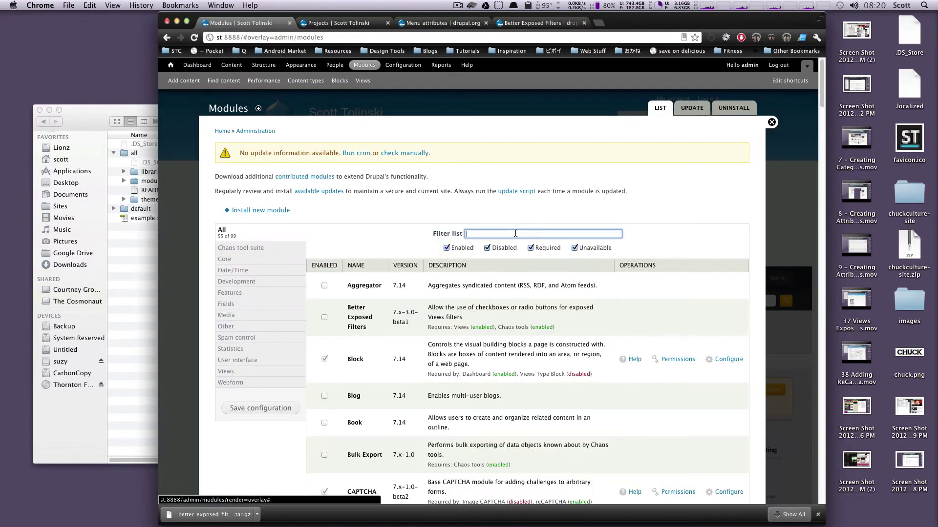
type("bet")
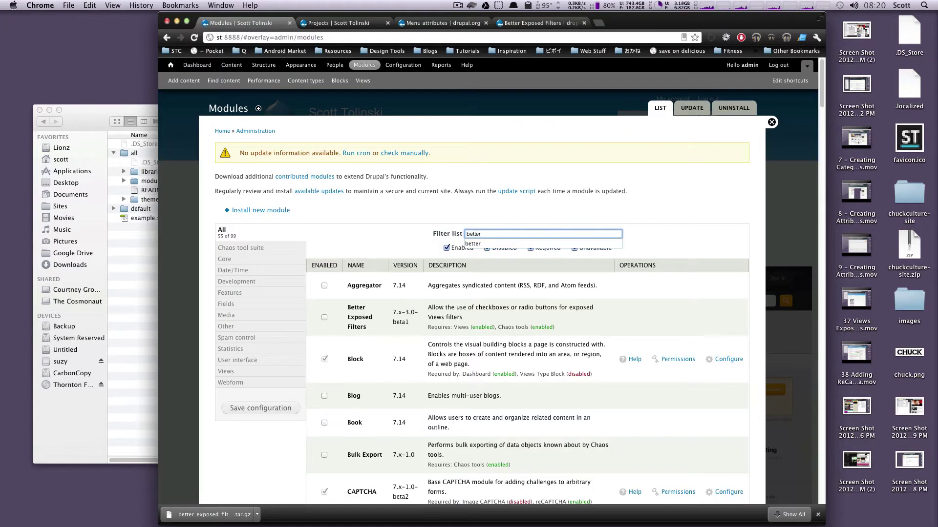
type("ter")
left_click(324, 286)
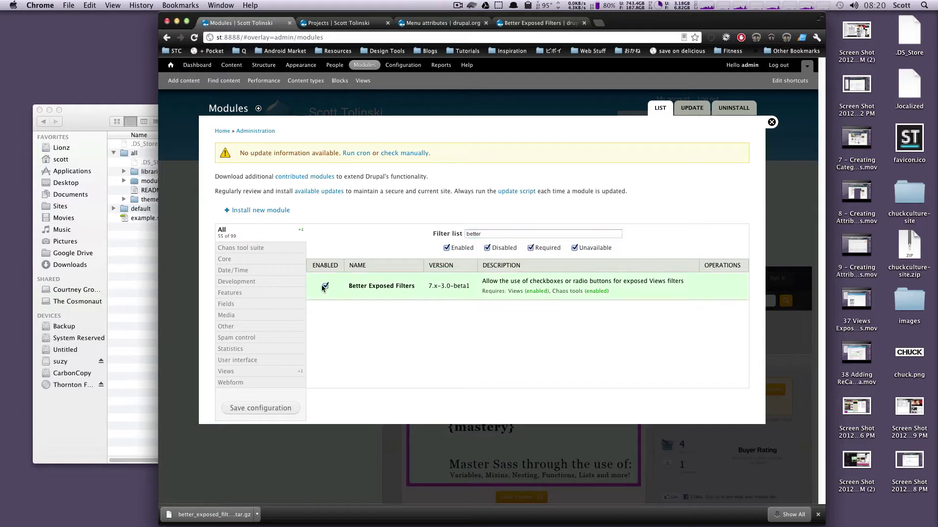
left_click(262, 408)
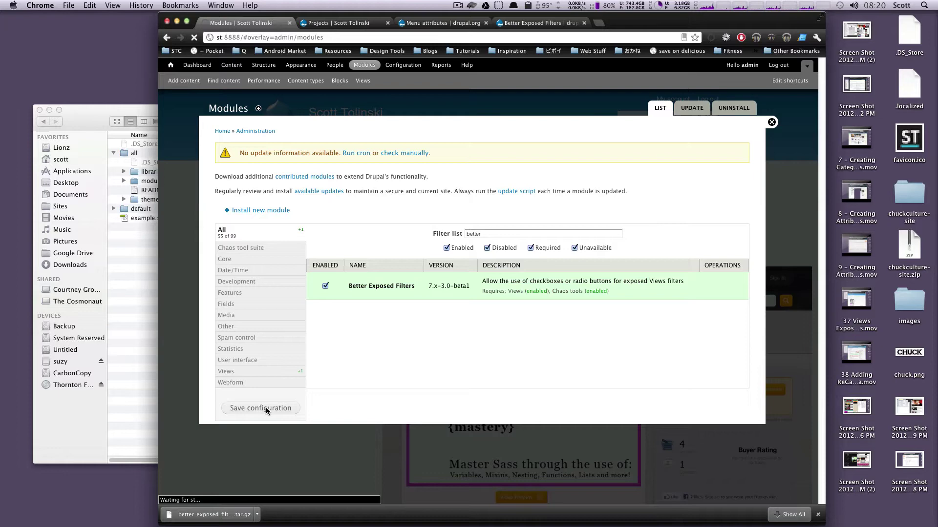
left_click(349, 24)
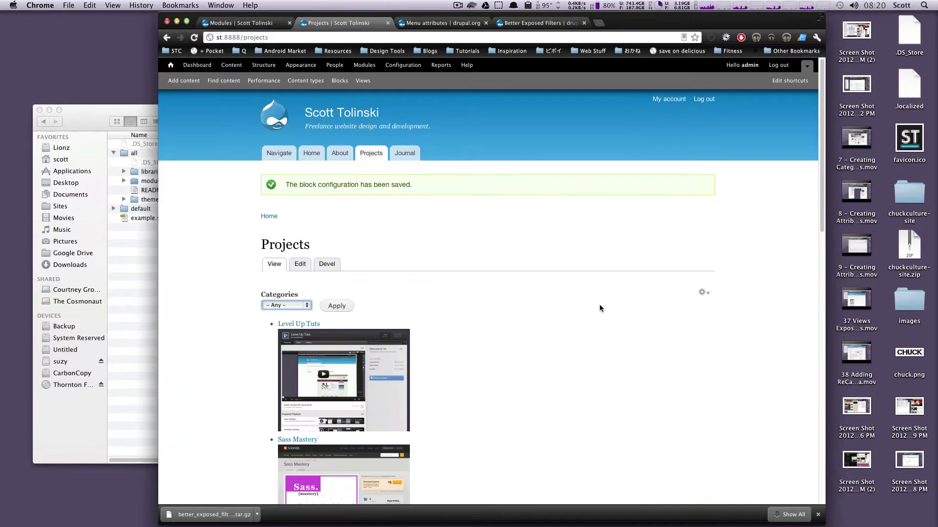
Edit the Projects view, expand Advanced, and open the Basic exposed form style options
left_click(704, 292)
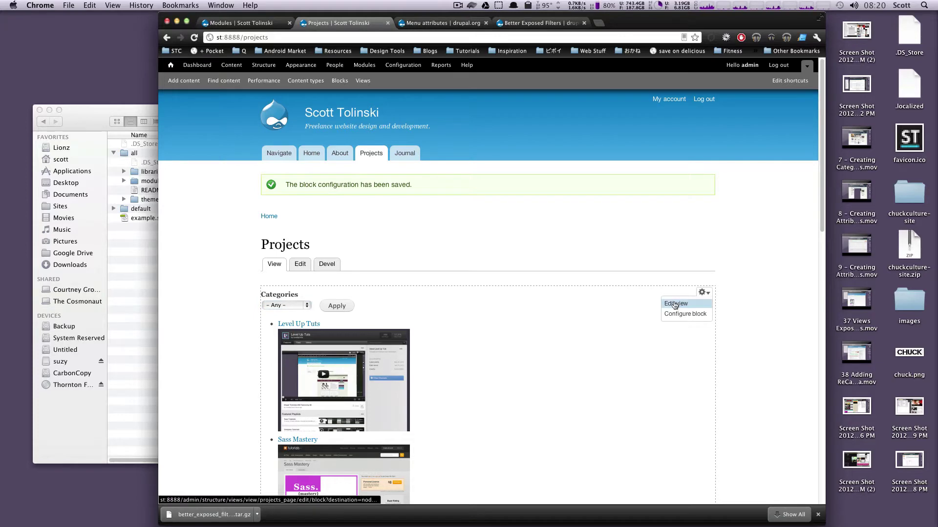
left_click(674, 303)
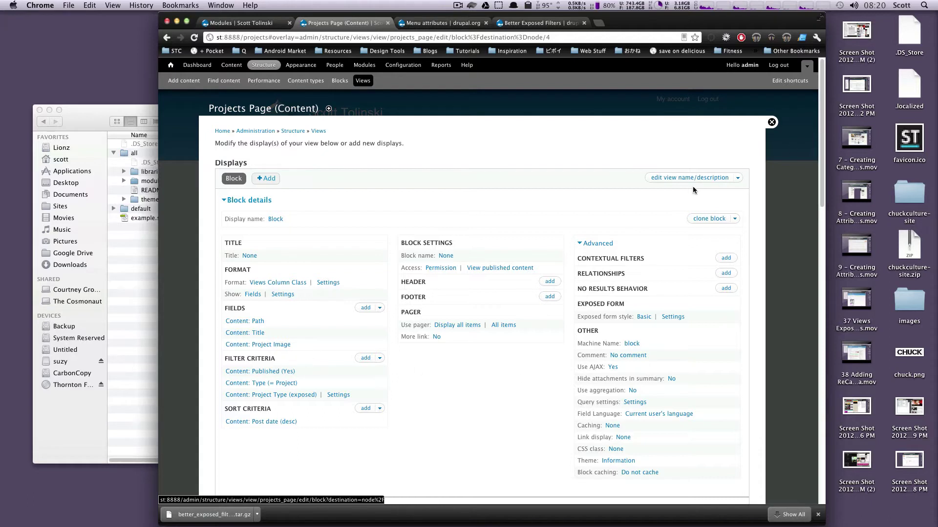
left_click(603, 243)
left_click(604, 244)
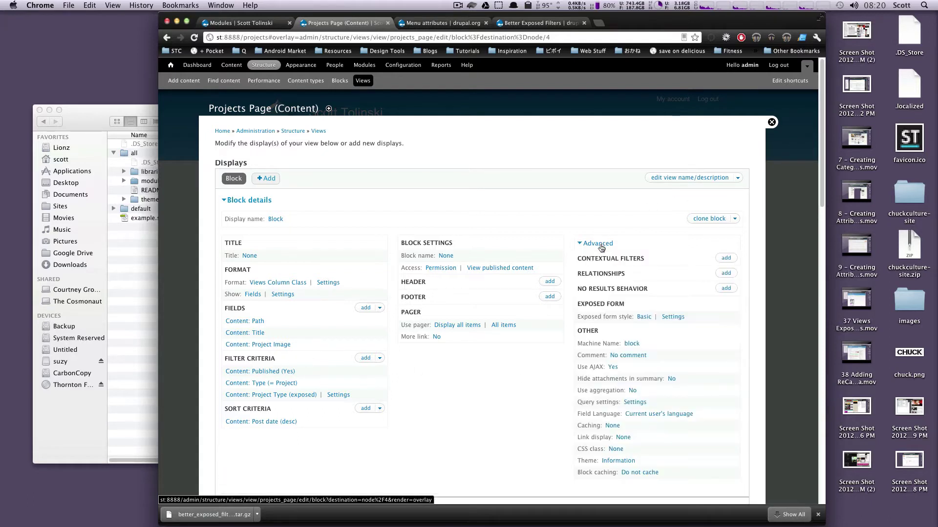
left_click_drag(584, 304, 644, 302)
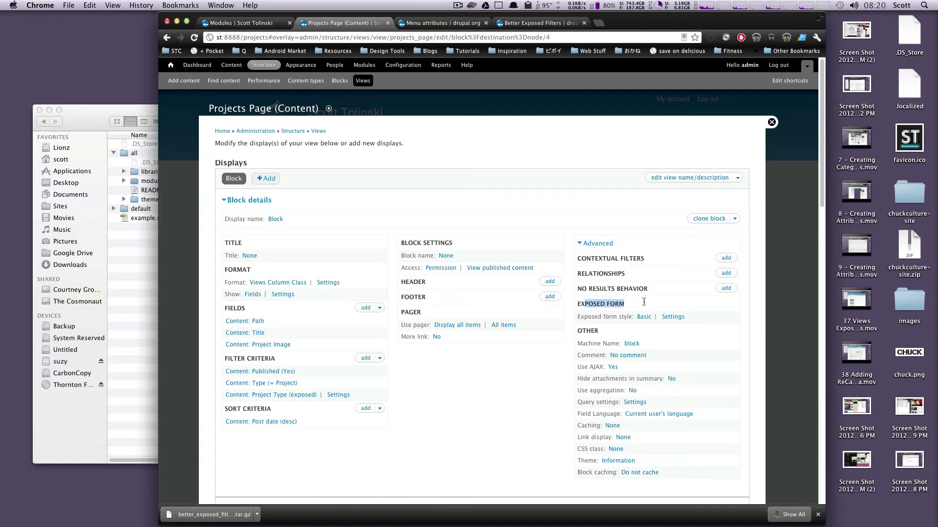
left_click_drag(576, 317, 629, 318)
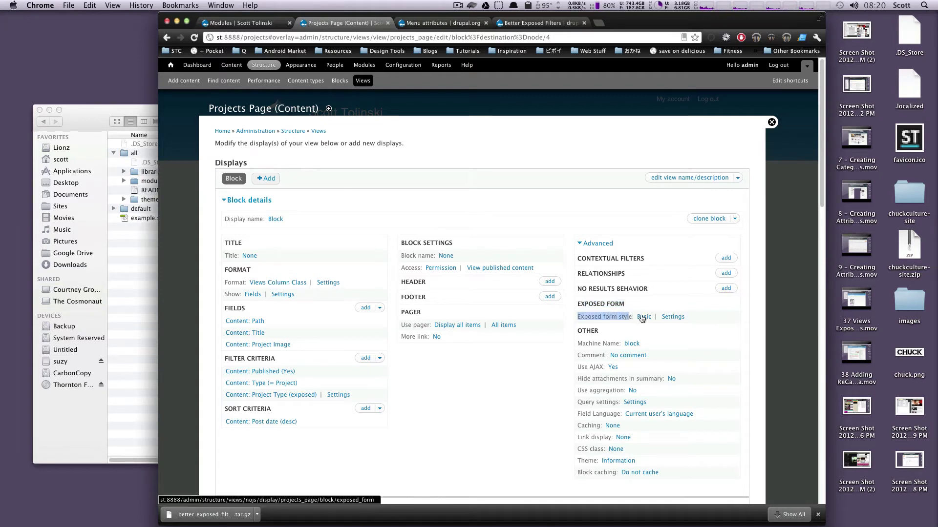
left_click(643, 318)
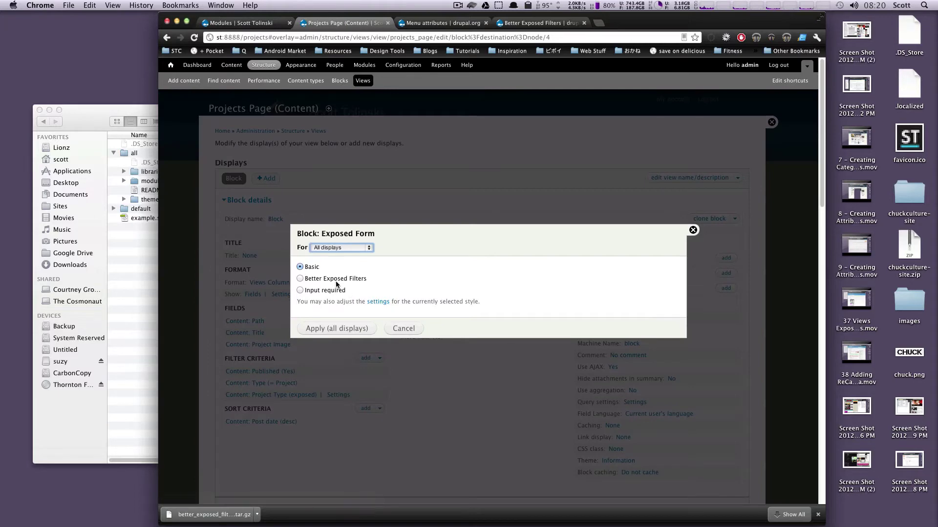
Switch the exposed form style to Better Exposed Filters and enable Autosubmit, keeping the submit button hidden
left_click(336, 280)
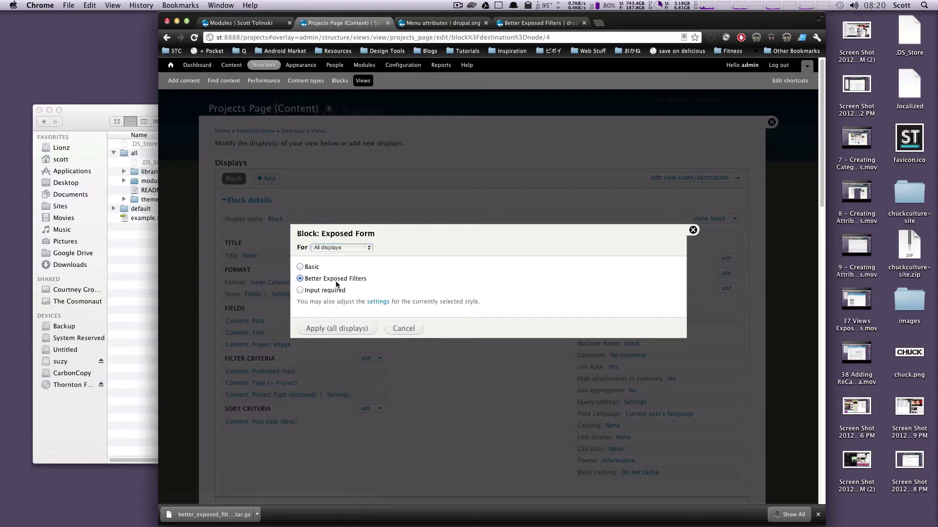
left_click(344, 329)
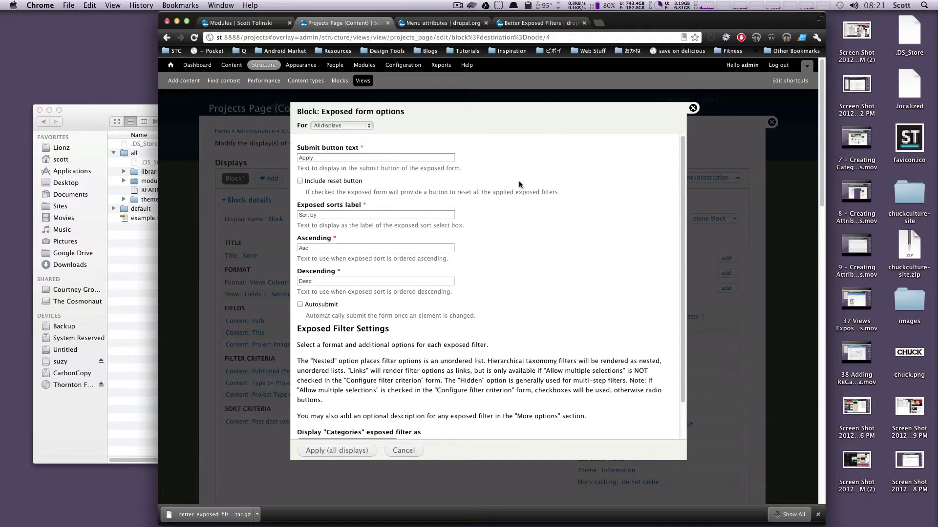
left_click_drag(320, 157, 293, 158)
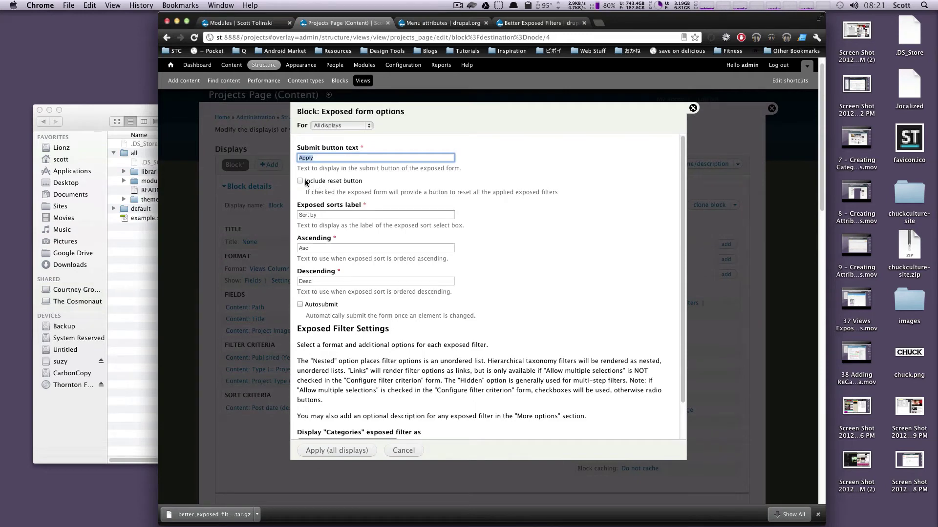
left_click(338, 216)
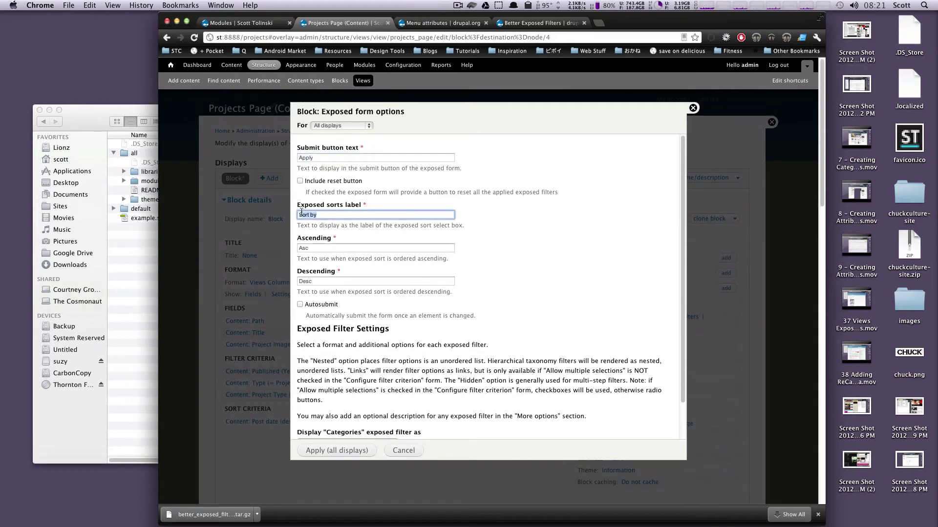
left_click_drag(348, 210, 363, 280)
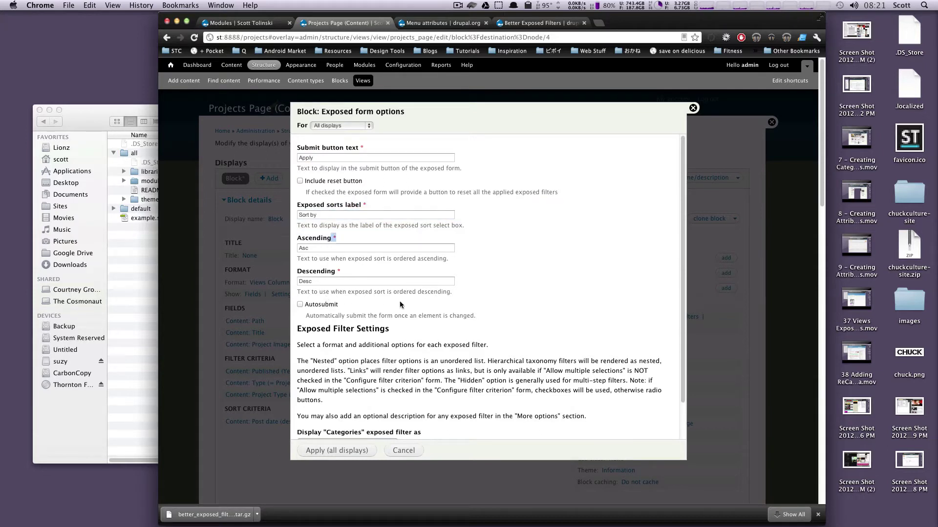
left_click(300, 305)
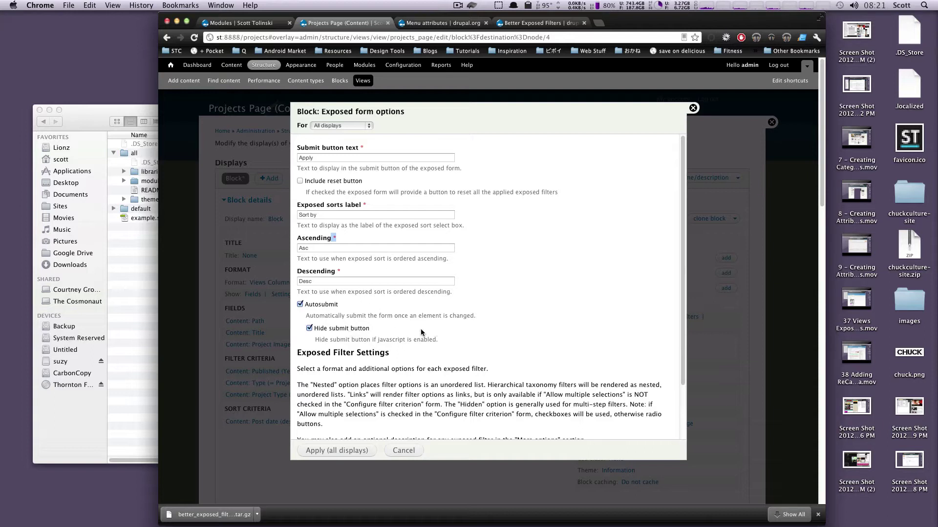
Display the Categories exposed filter as Checkboxes/Radio Buttons and apply to all displays
scroll(364, 325, "down", 1)
scroll(364, 325, "down", 3)
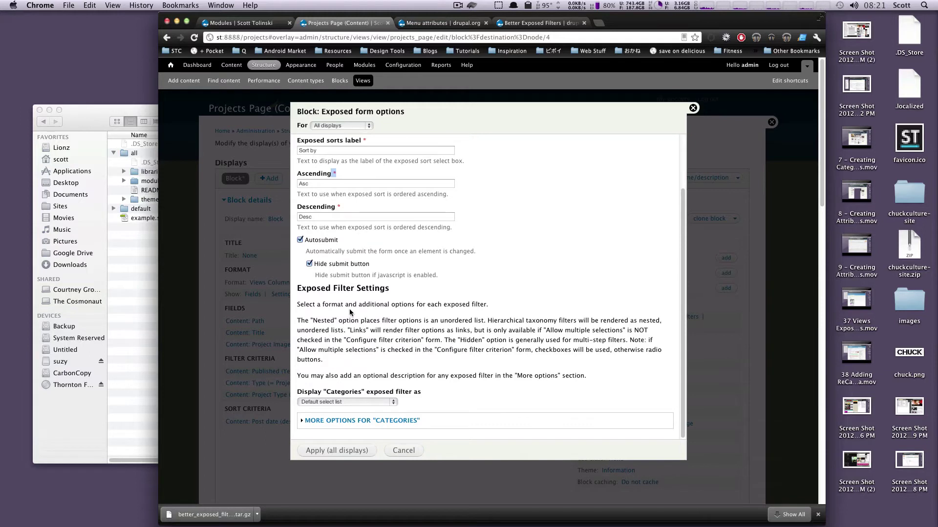
left_click_drag(352, 287, 379, 323)
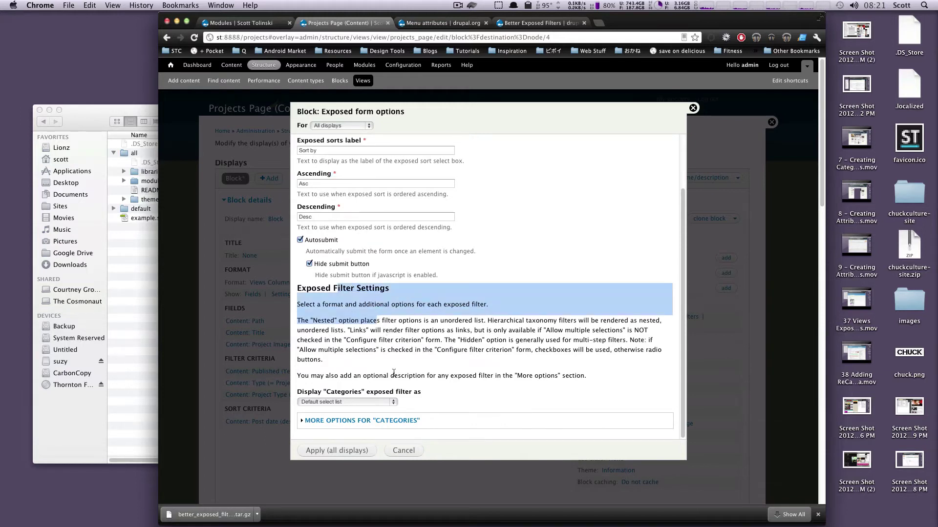
left_click(348, 398)
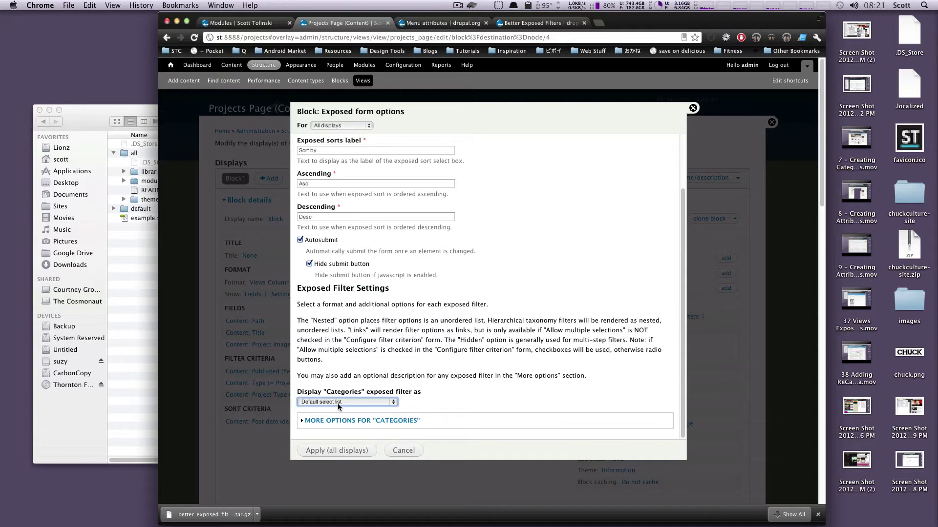
left_click_drag(312, 392, 428, 397)
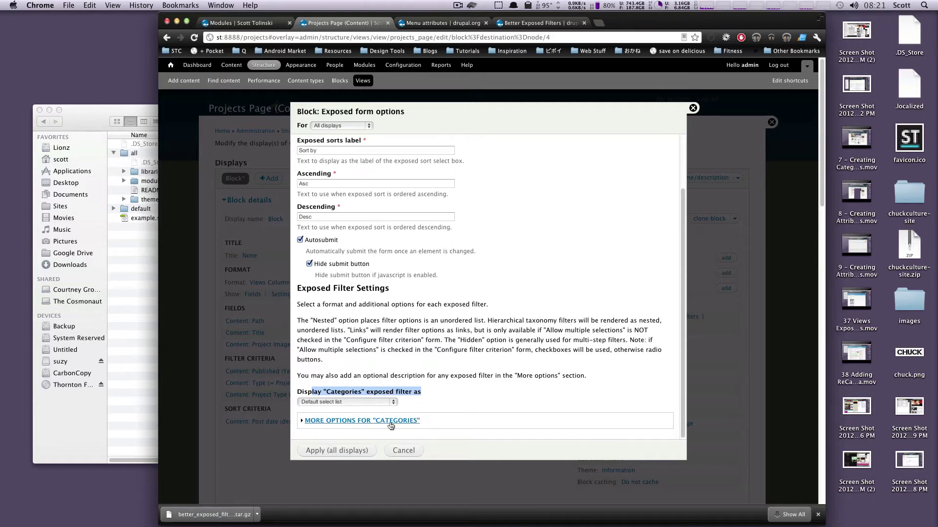
left_click(369, 403)
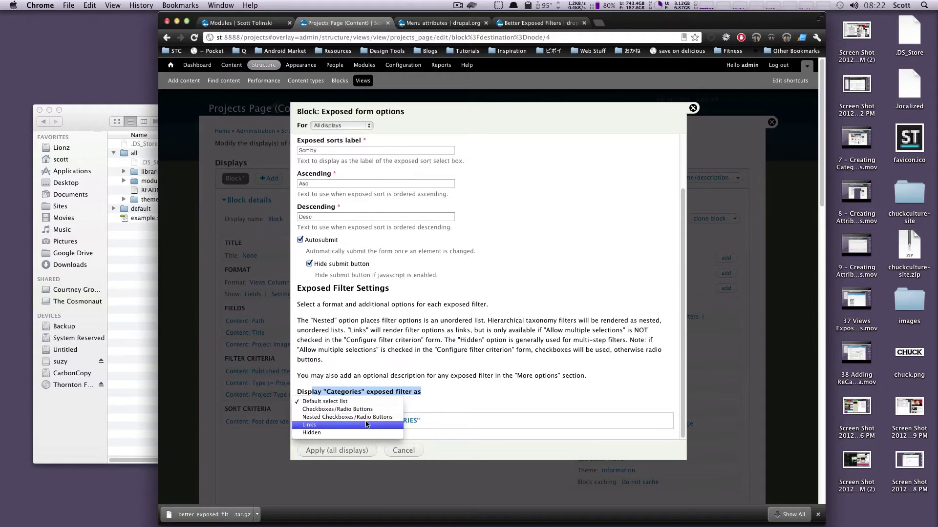
left_click(389, 411)
left_click(339, 451)
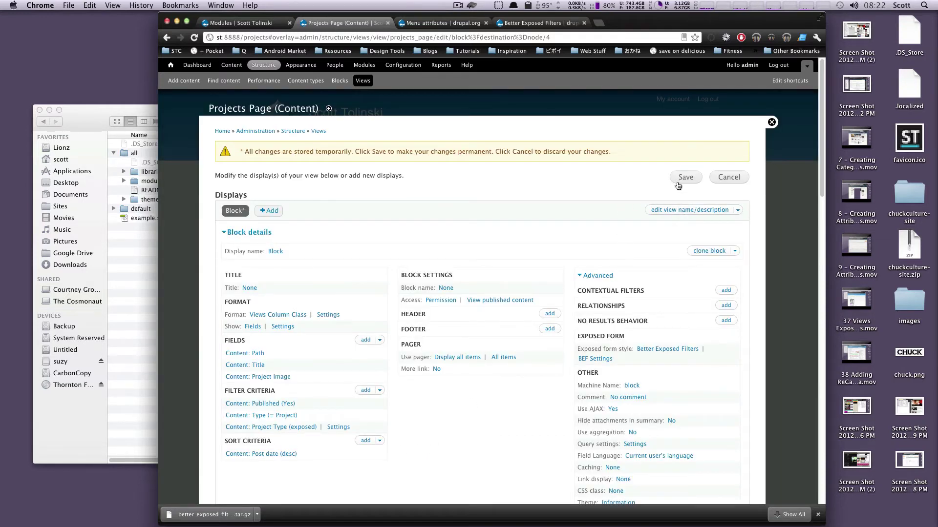
Save the view, then test the Categories radios: Animation, Tutorials, then Any
left_click(679, 180)
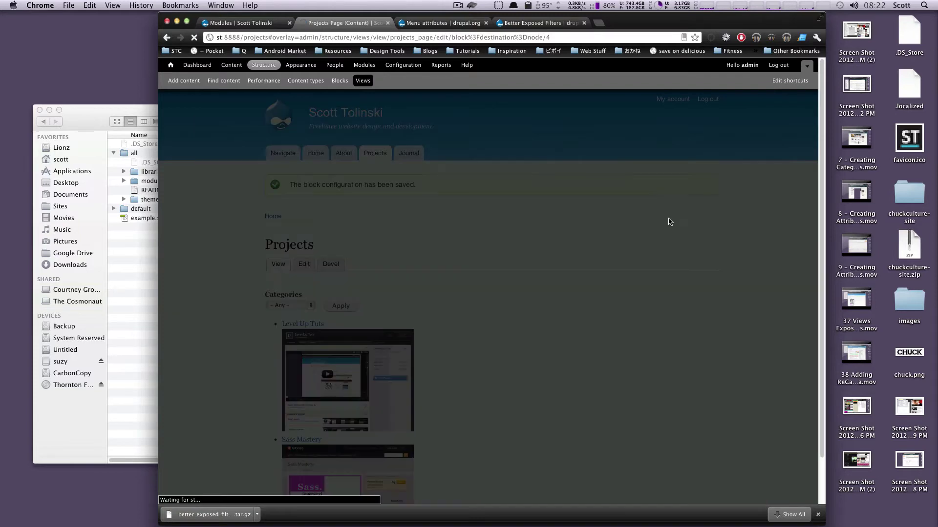
scroll(648, 275, "down", 4)
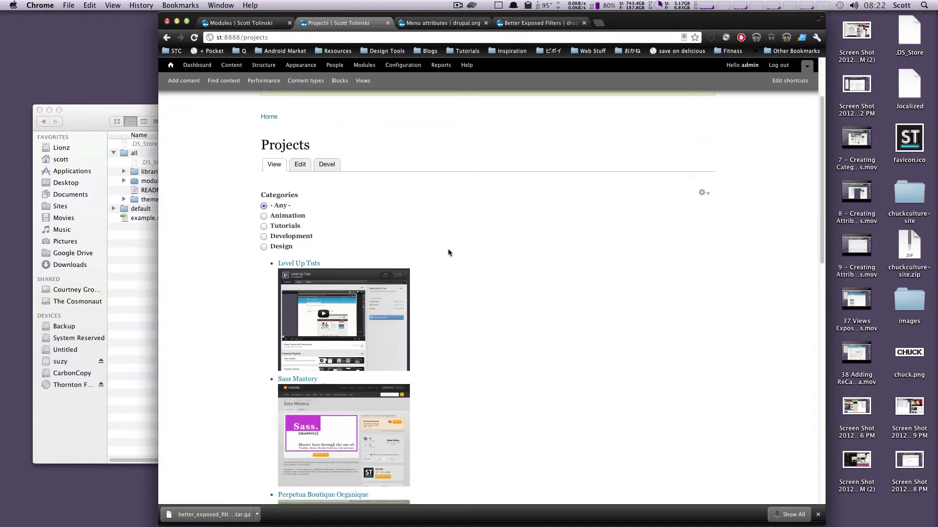
left_click(263, 216)
left_click(264, 227)
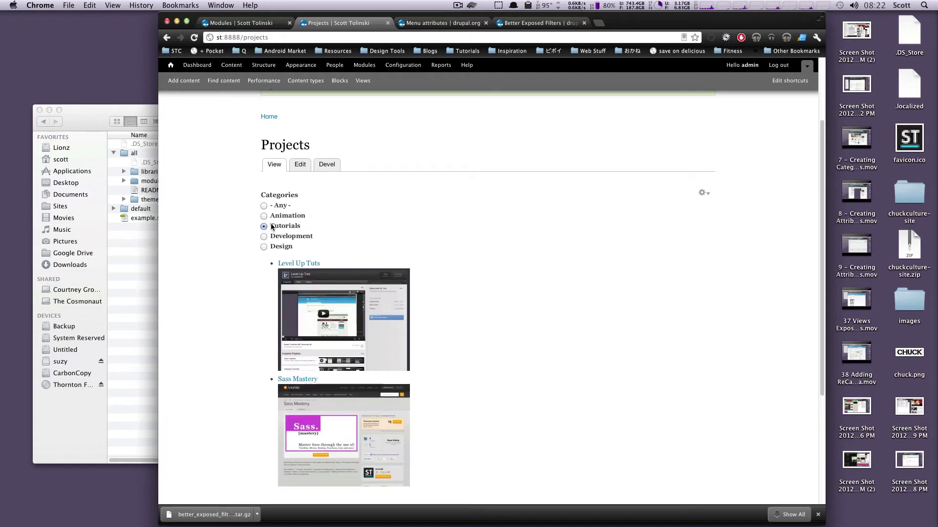
left_click(264, 207)
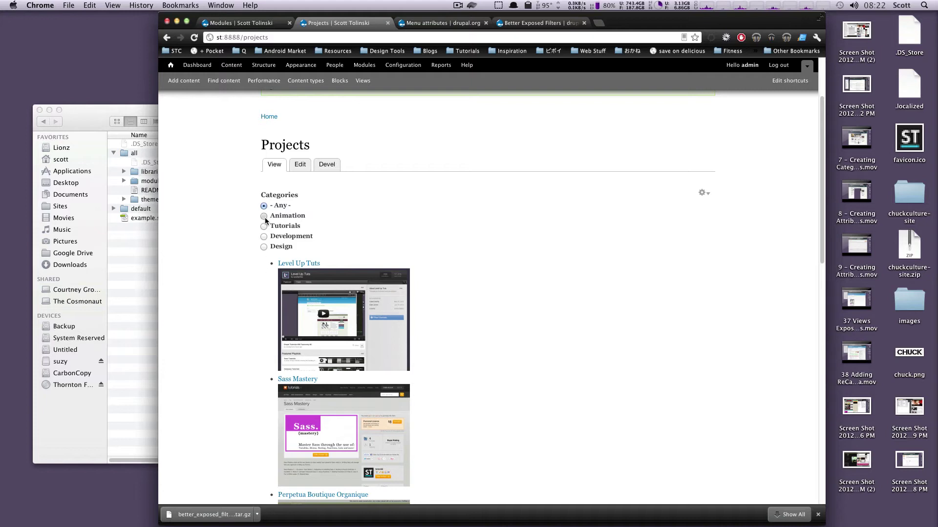
Try the Animation, Tutorials and Design radios, finishing on Development
left_click(264, 216)
left_click(264, 226)
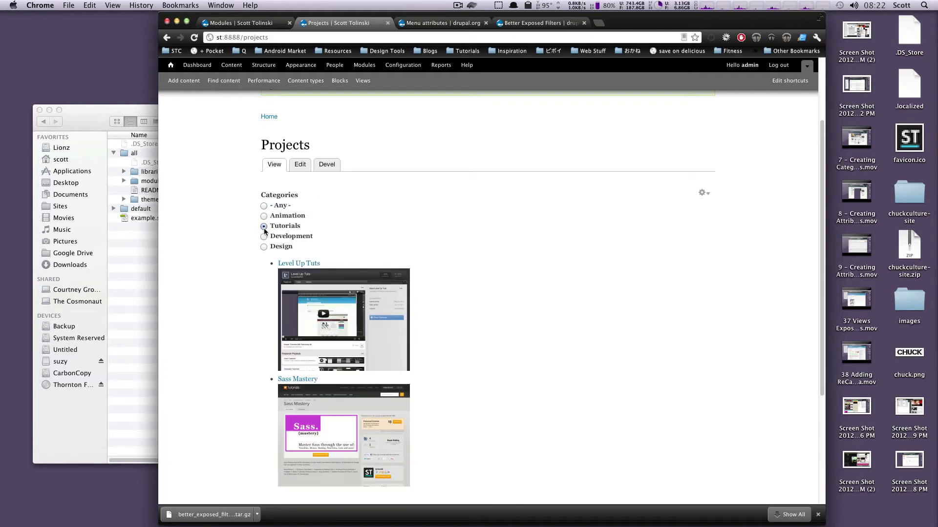
left_click(264, 247)
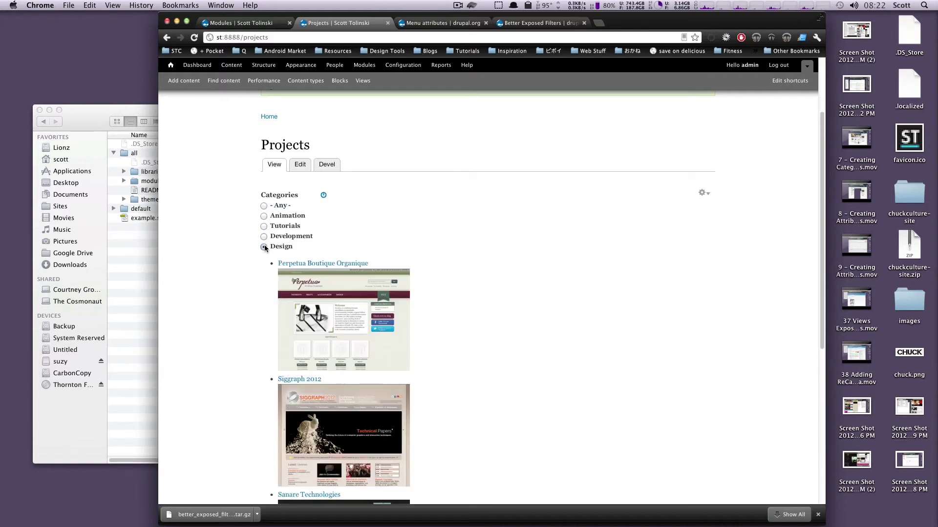
left_click(264, 226)
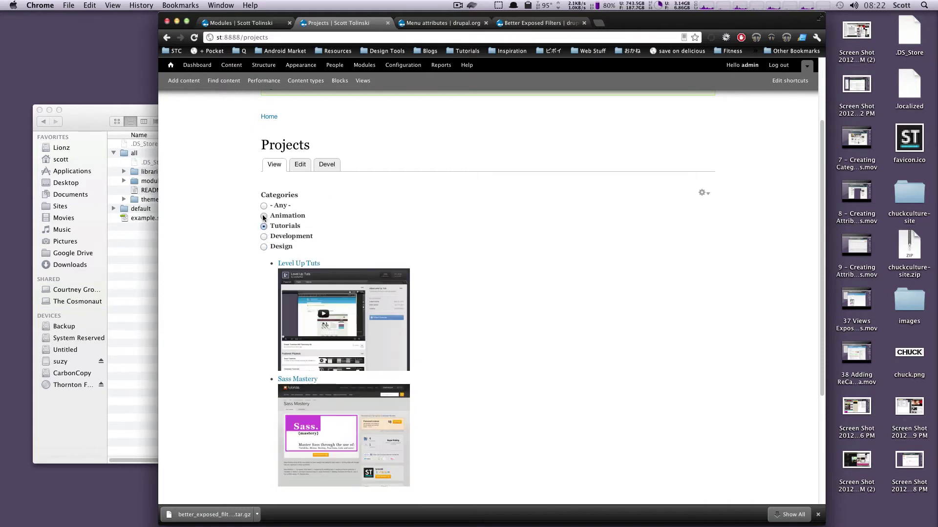
left_click(264, 216)
left_click(264, 236)
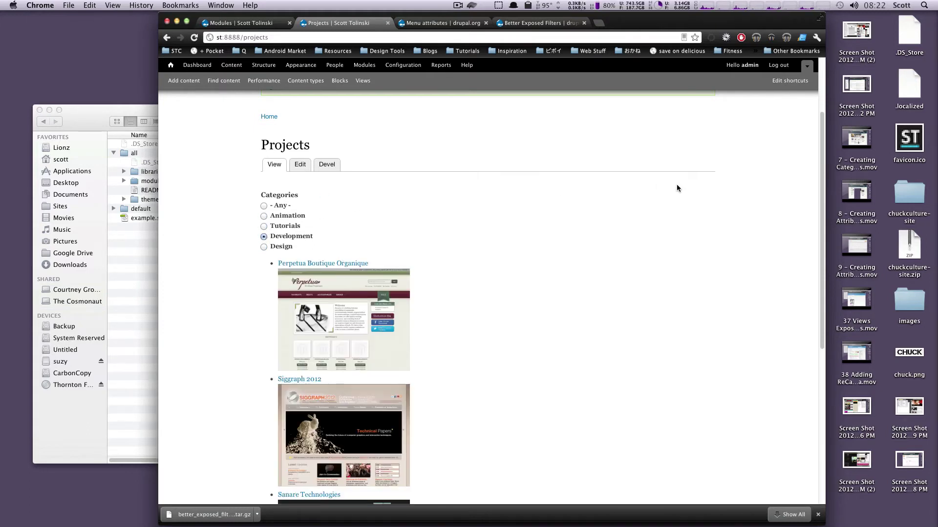
left_click(703, 193)
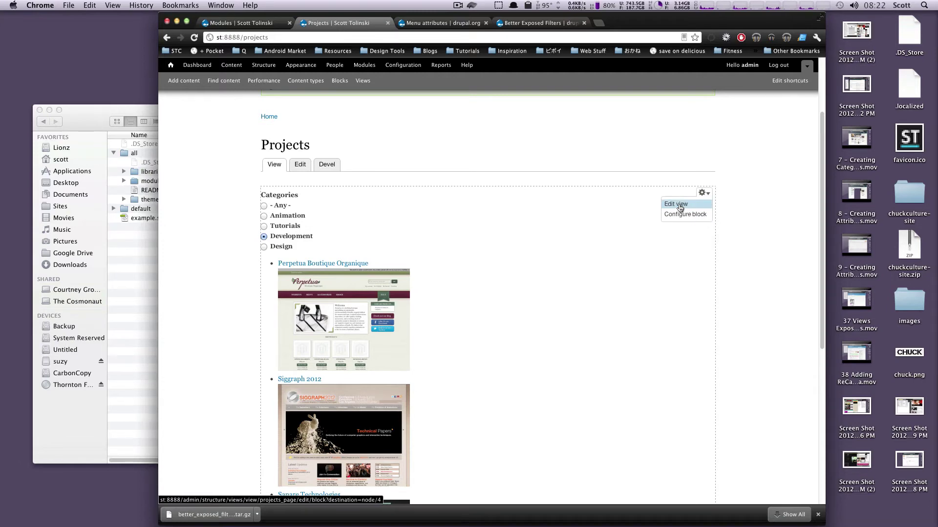
Tick Allow multiple selections on the Content: Project Type filter, apply to all displays, and save
left_click(676, 205)
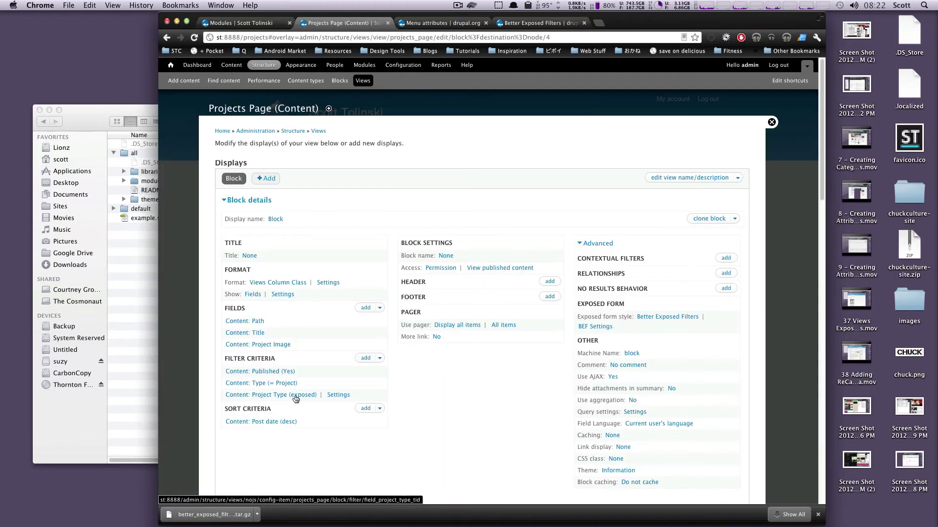
left_click(341, 396)
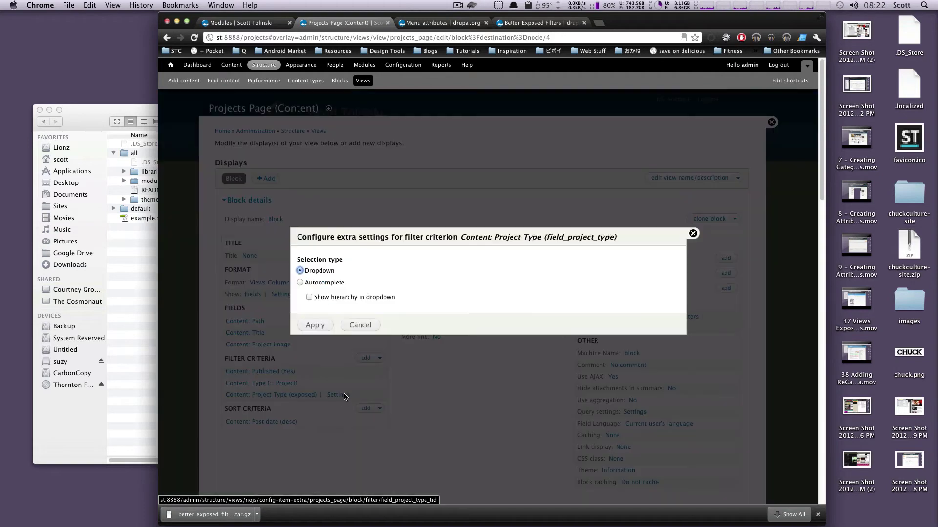
left_click(360, 327)
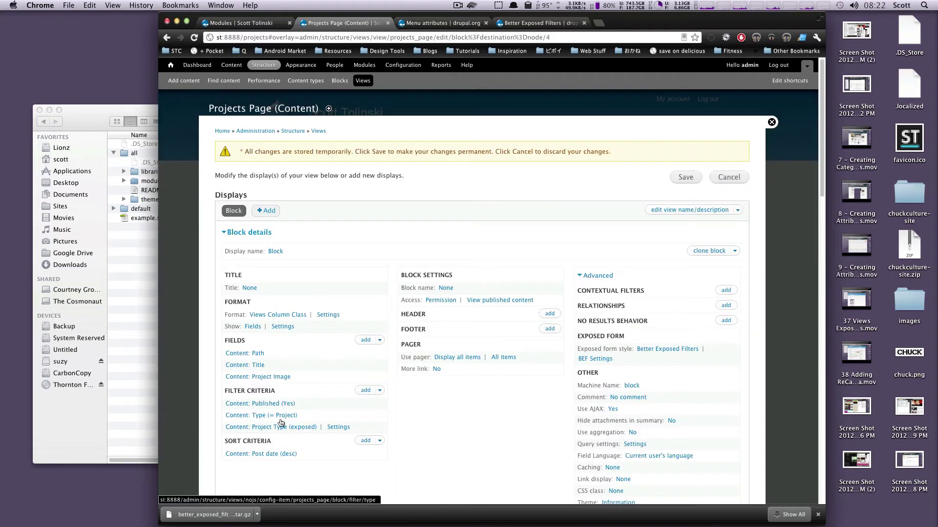
left_click(281, 428)
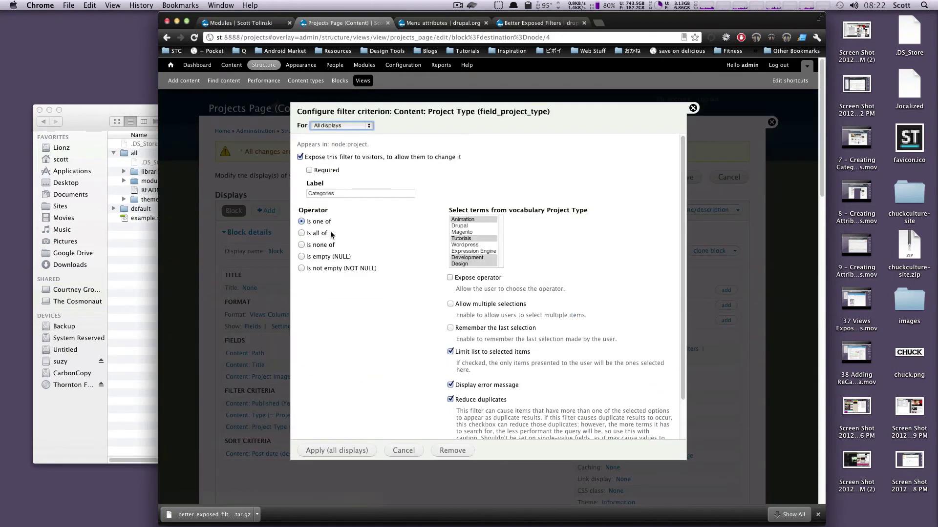
left_click(451, 304)
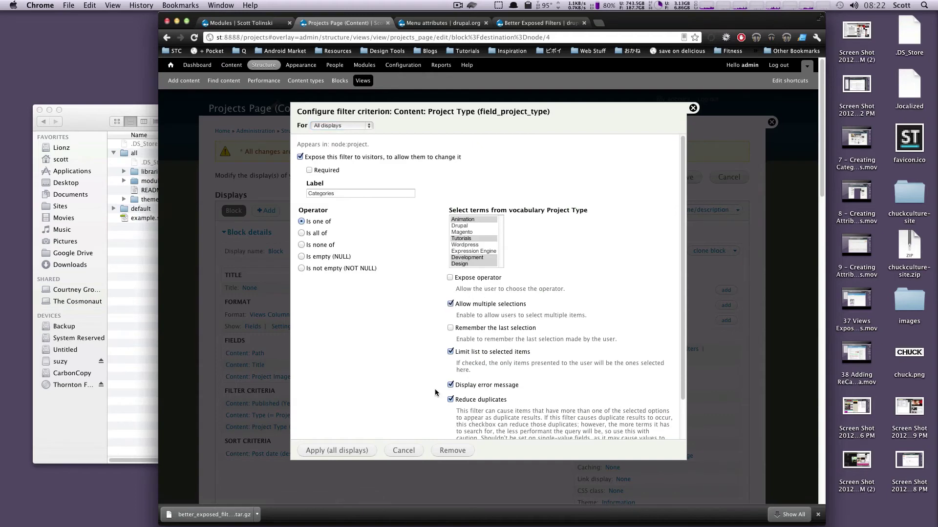
left_click(349, 450)
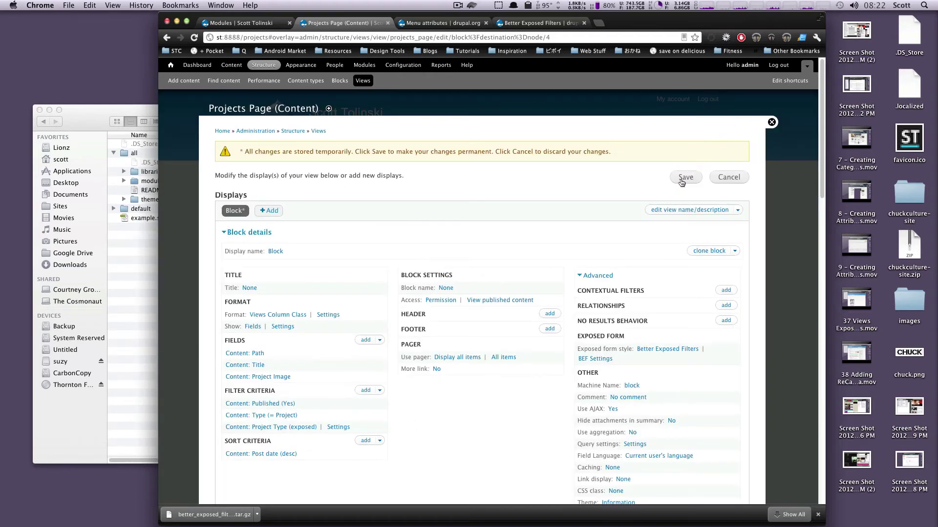
left_click(679, 180)
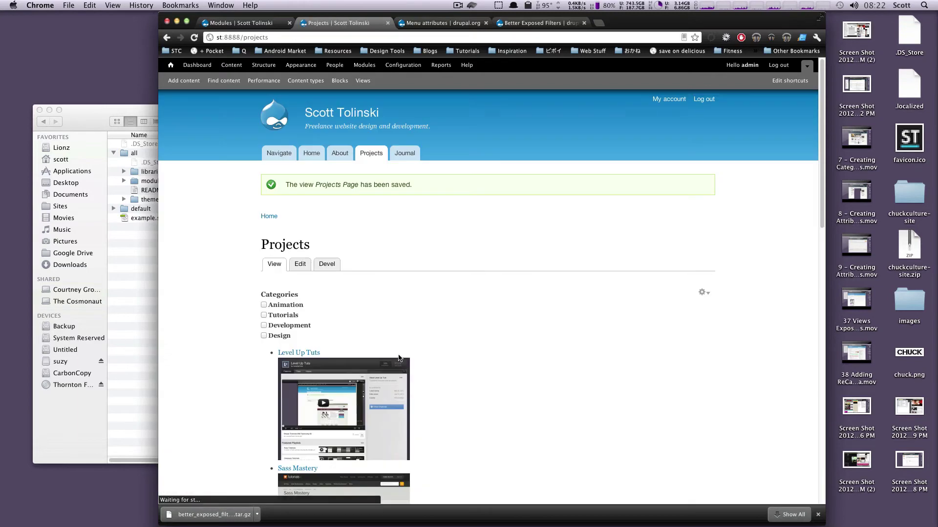
Check only the Animation and Tutorials category boxes, clearing Development
left_click(264, 315)
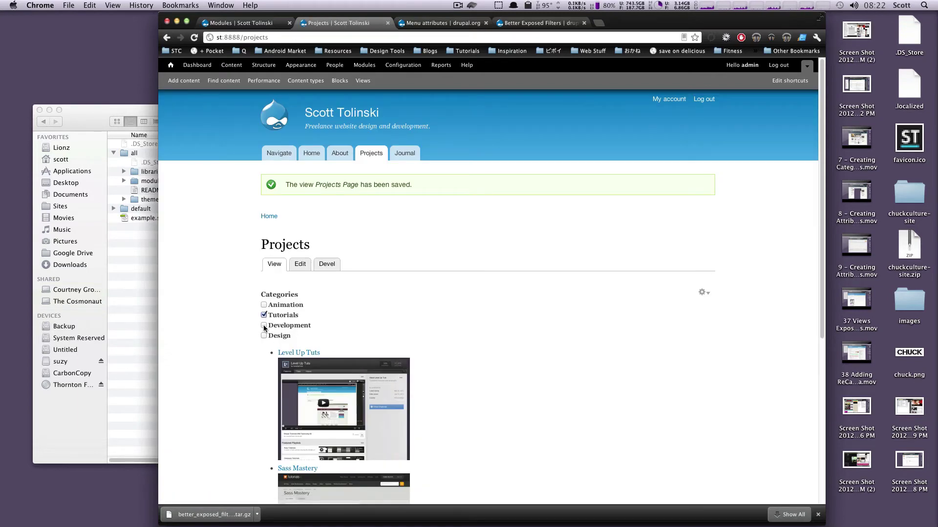
left_click(264, 325)
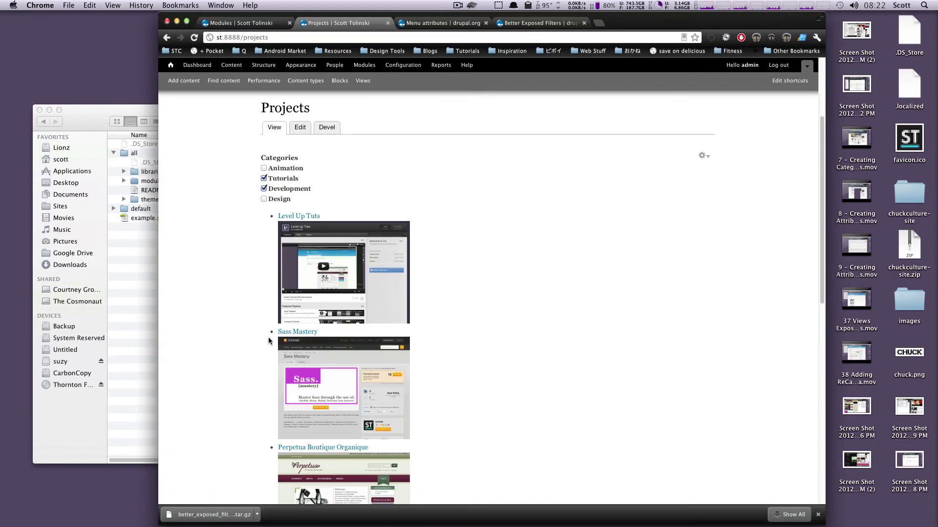
left_click(263, 178)
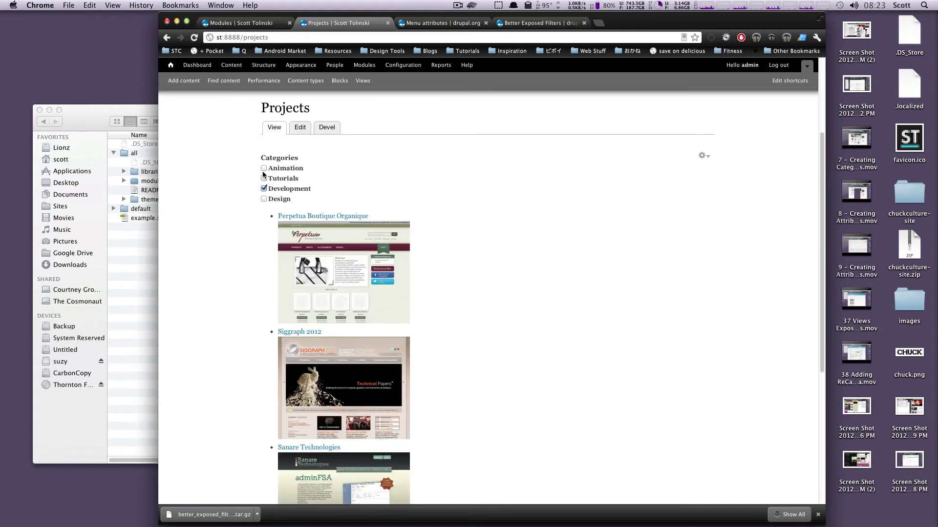
left_click(264, 168)
left_click(264, 189)
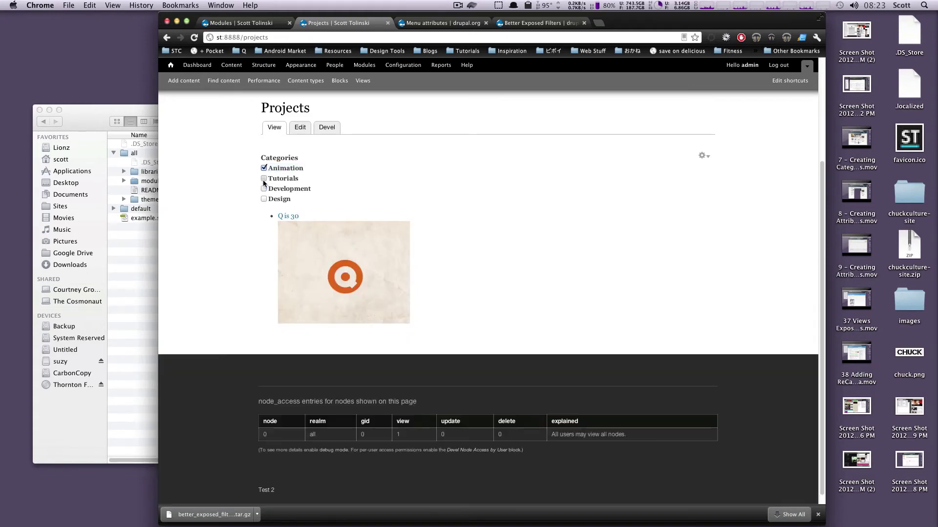
left_click(264, 178)
scroll(324, 287, "down", 3)
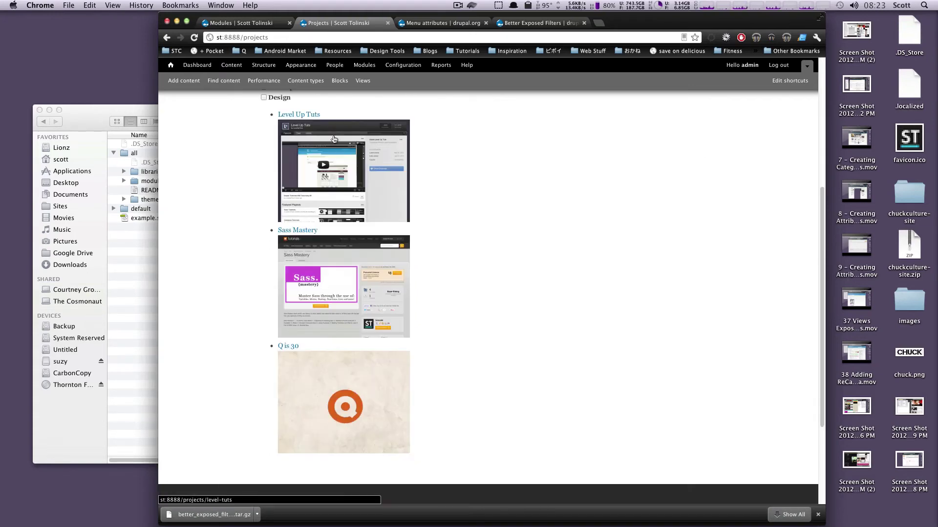
scroll(610, 138, "up", 5)
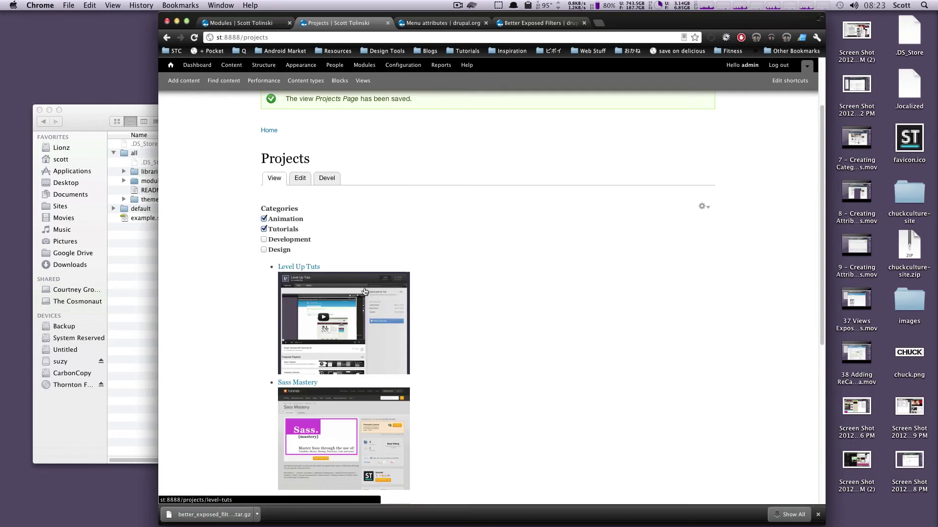
In BEF Settings, display the Categories filter as Links, apply, and save the Projects view
left_click(704, 206)
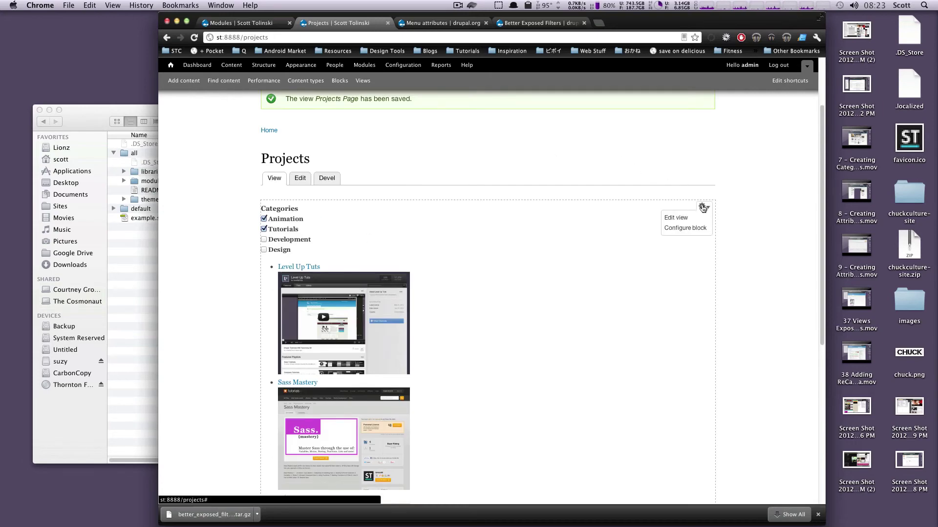
left_click(676, 218)
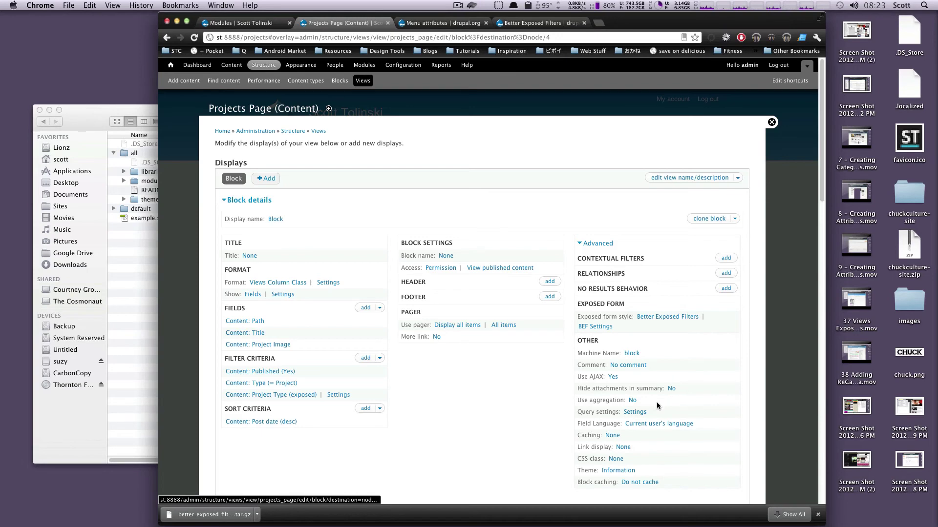
left_click(602, 332)
scroll(398, 395, "down", 5)
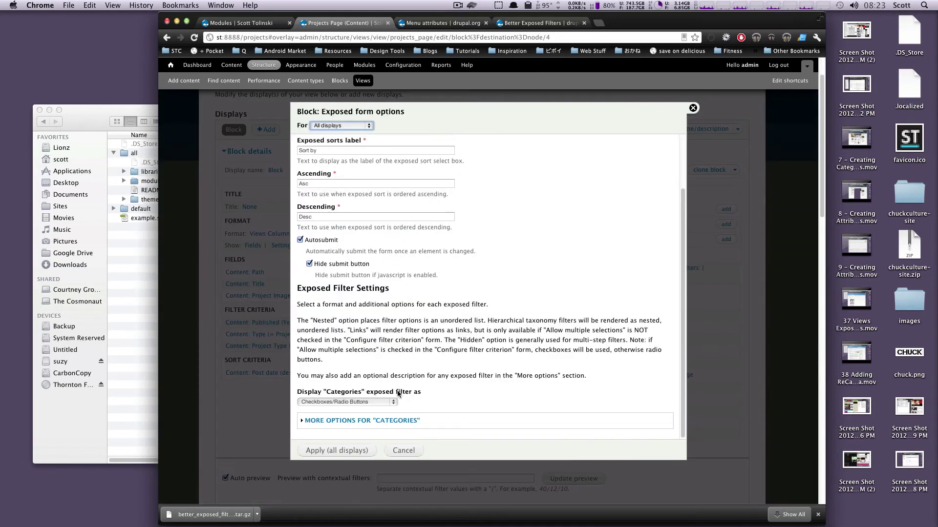
left_click(370, 403)
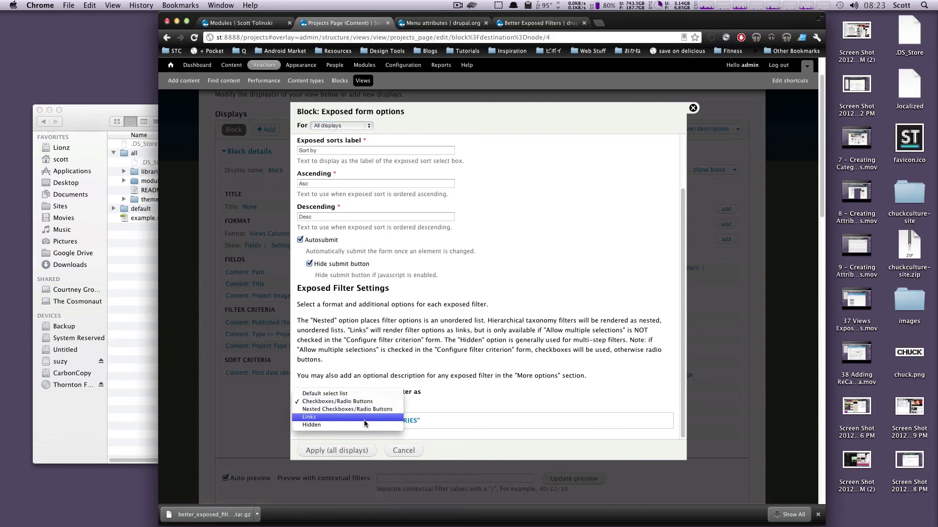
left_click(364, 419)
left_click(347, 450)
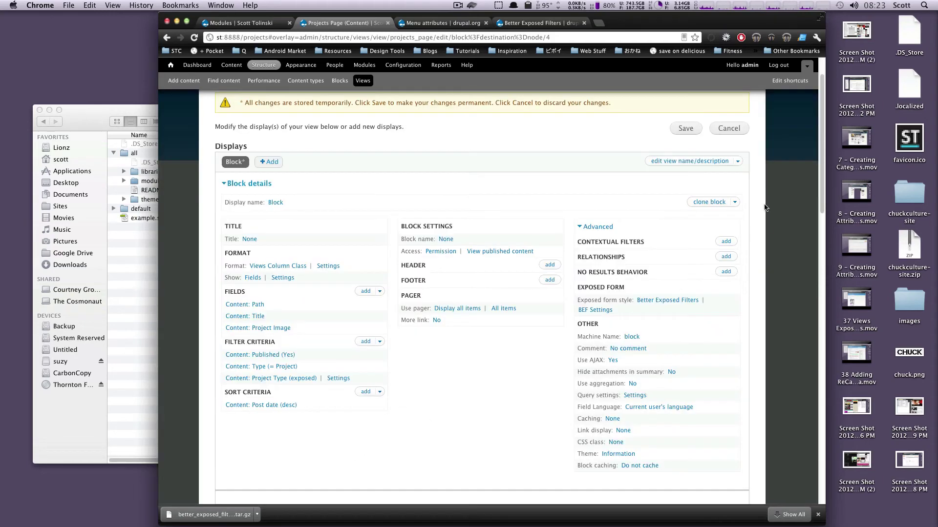
left_click(685, 129)
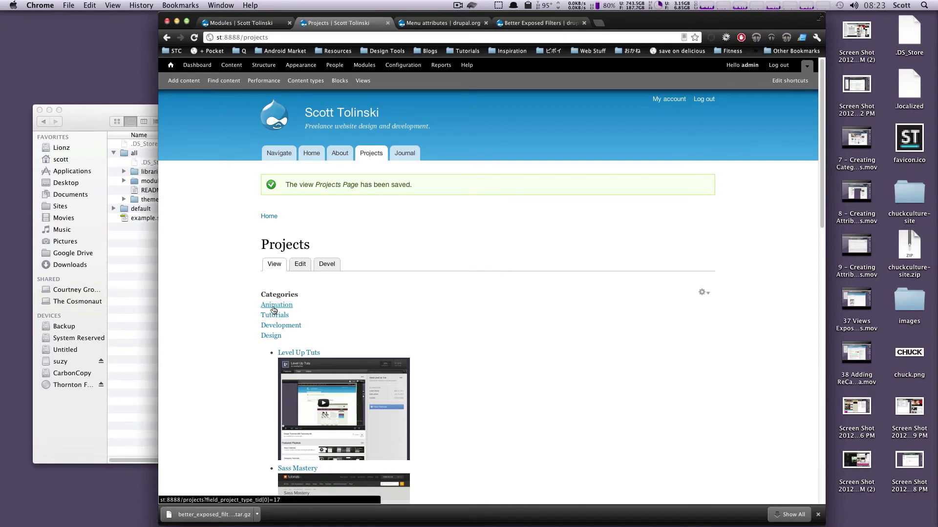
Stack the Animation, Development, Design and Tutorials category filters, listing Level Up Tuts and Sass Mastery
left_click(272, 306)
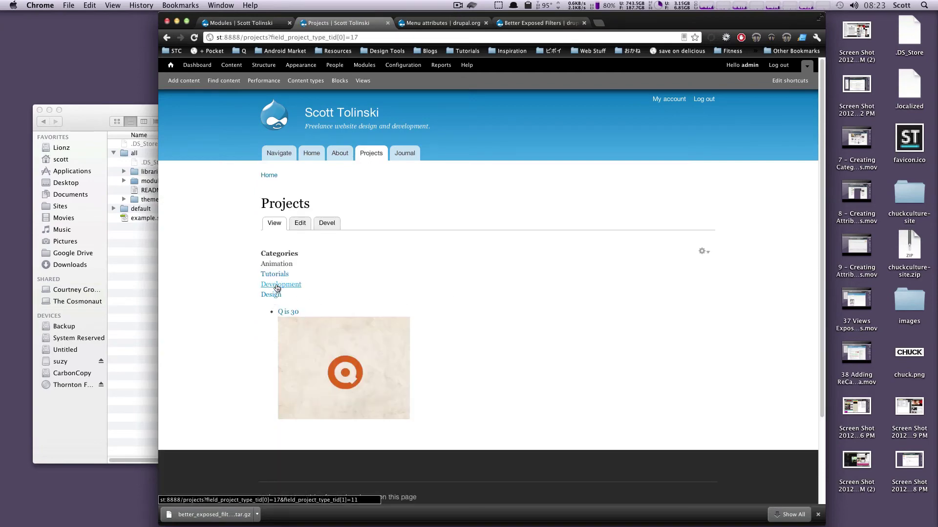
left_click(276, 287)
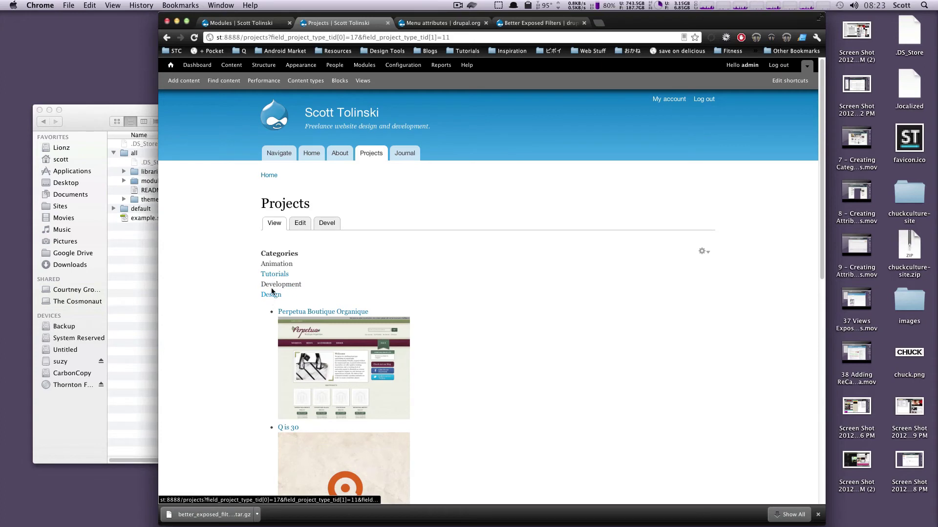
left_click(272, 292)
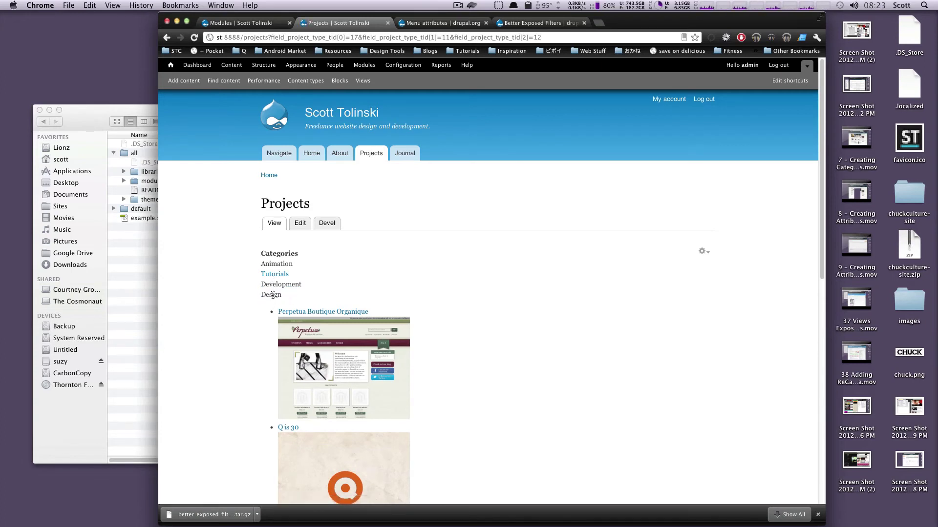
double_click(274, 287)
left_click(267, 293)
left_click(276, 276)
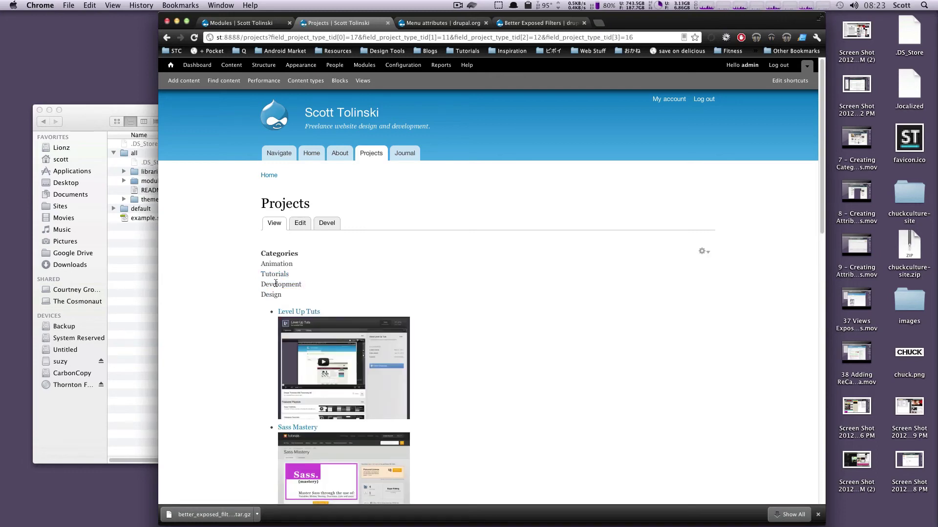
left_click(703, 252)
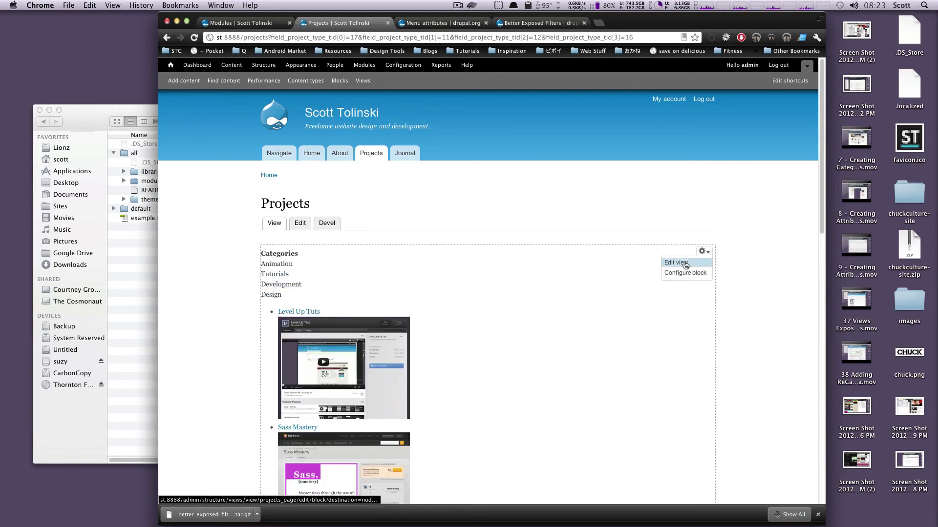
Turn off Allow multiple selections on the Content: Project Type filter and save the Projects view
left_click(680, 264)
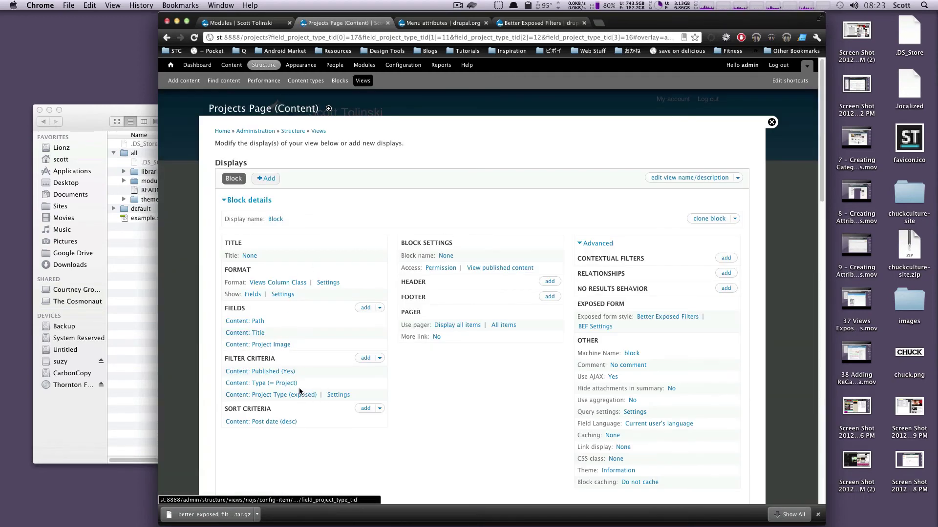
left_click(301, 395)
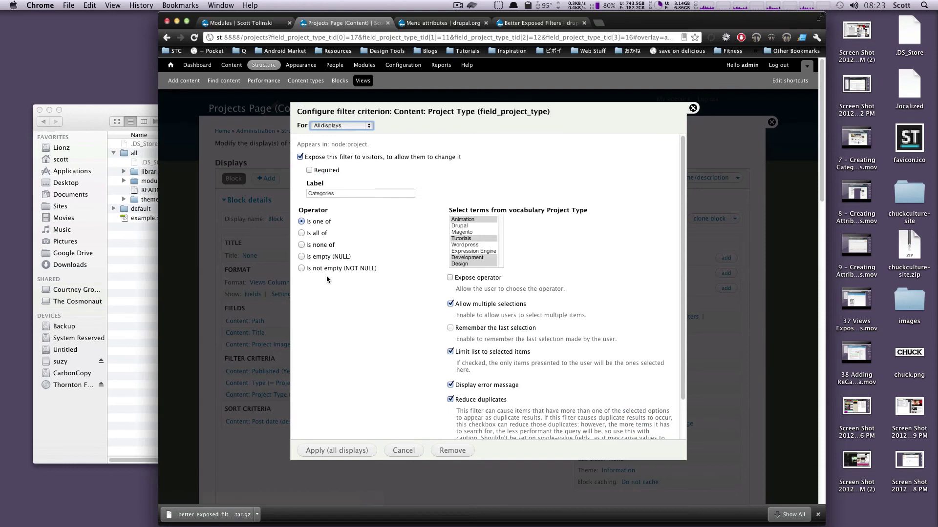
left_click(451, 304)
left_click(329, 451)
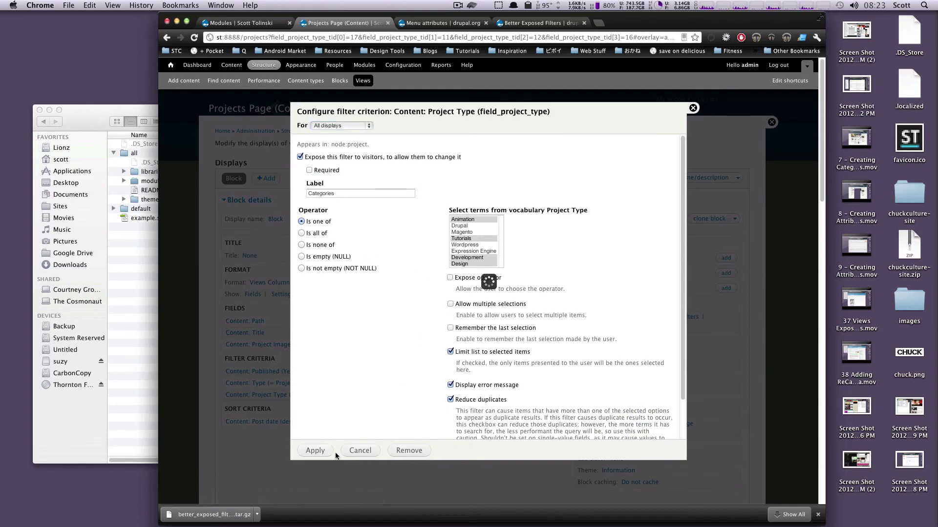
left_click(685, 178)
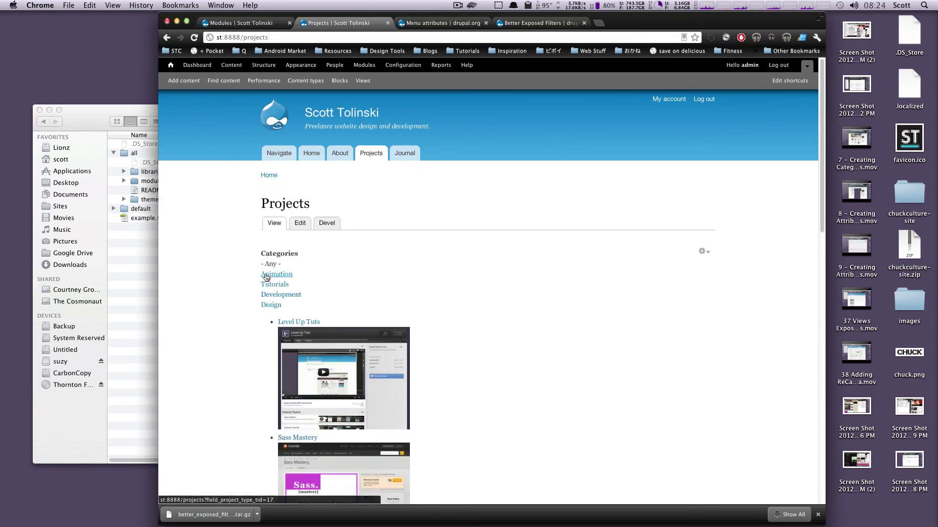
Switch the filter one category at a time through Animation, Tutorials, Development and Design
left_click(267, 276)
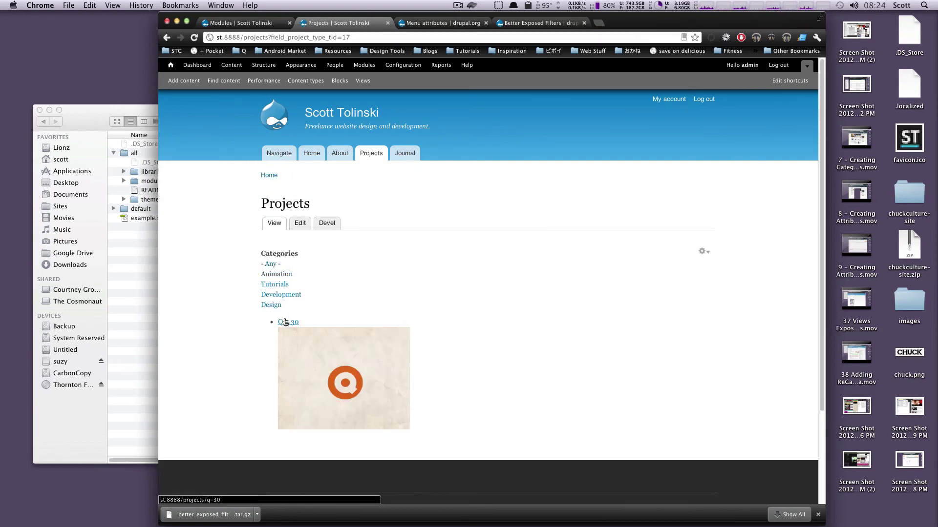
left_click(280, 287)
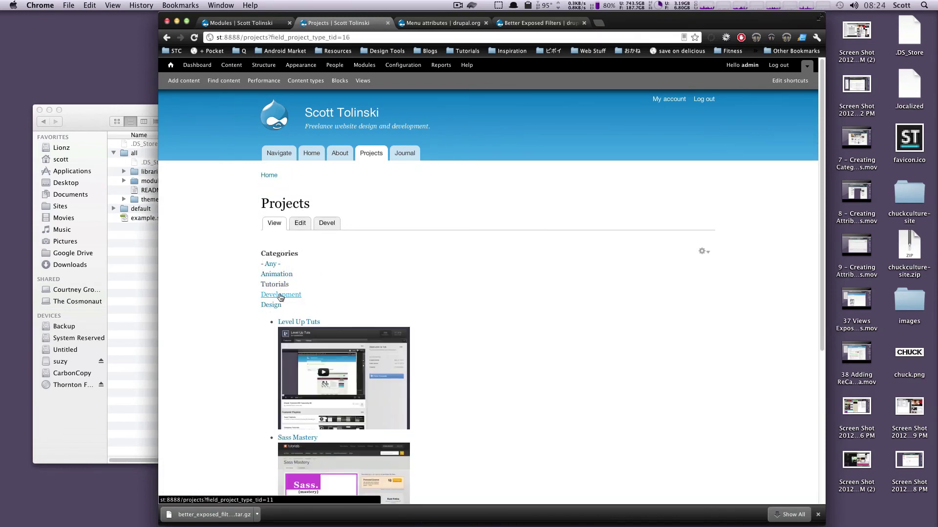
left_click(279, 296)
left_click(272, 305)
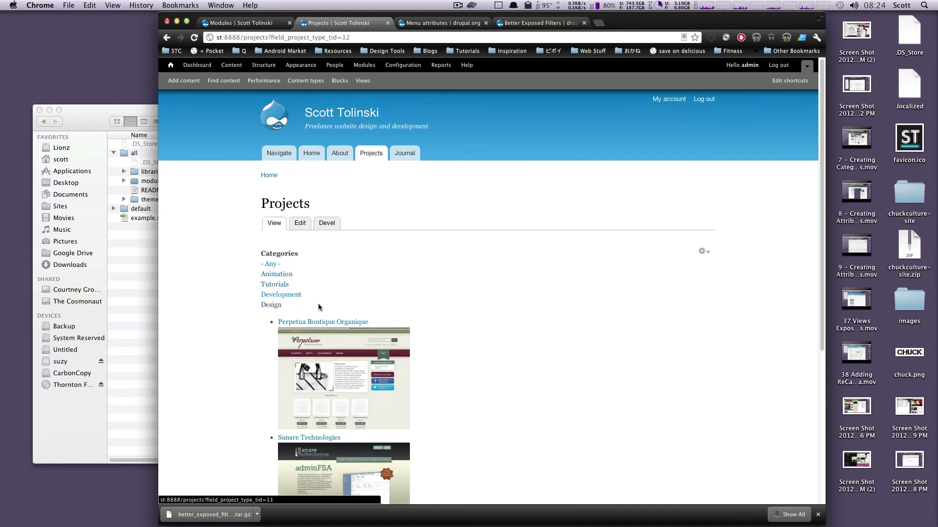
scroll(315, 311, "down", 1)
left_click(281, 263)
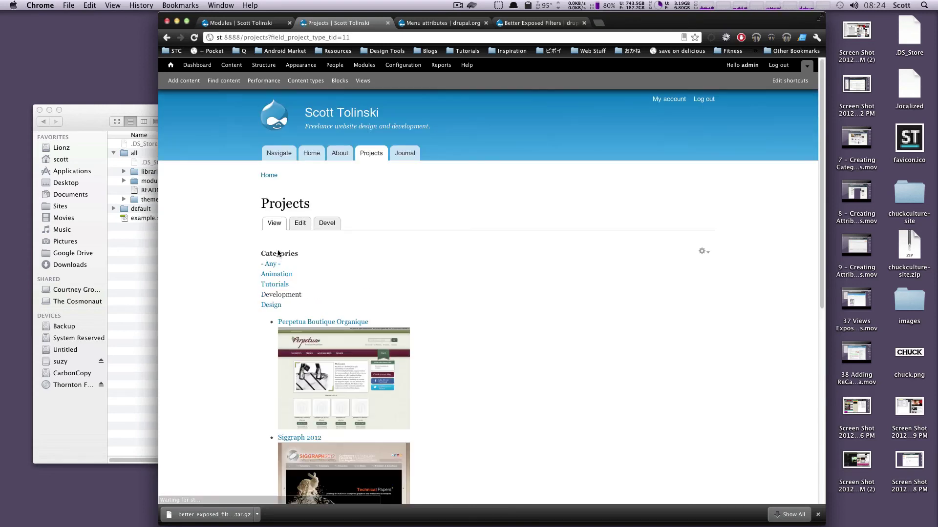
left_click(276, 274)
Filter to Tutorials alone, listing Level Up Tuts and Sass Mastery
scroll(275, 284, "down", 3)
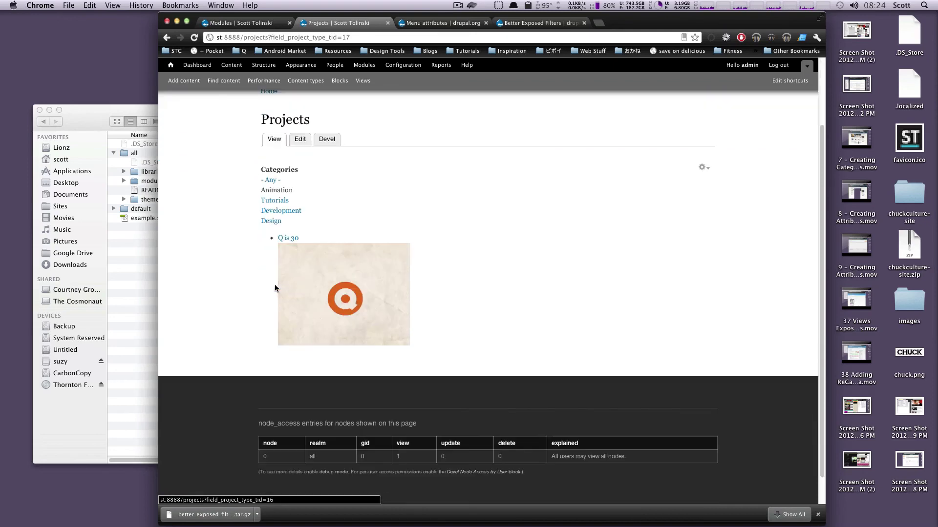
left_click(274, 201)
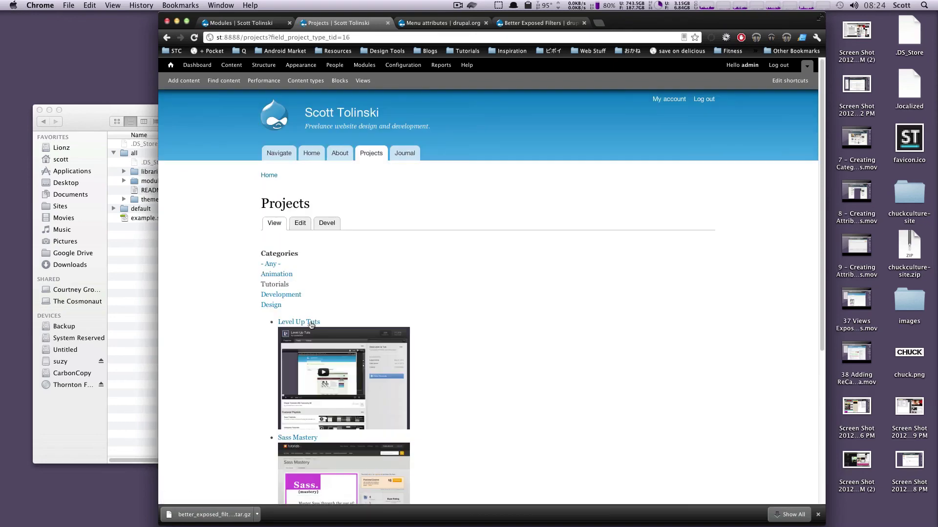
scroll(310, 325, "down", 5)
scroll(311, 325, "up", 4)
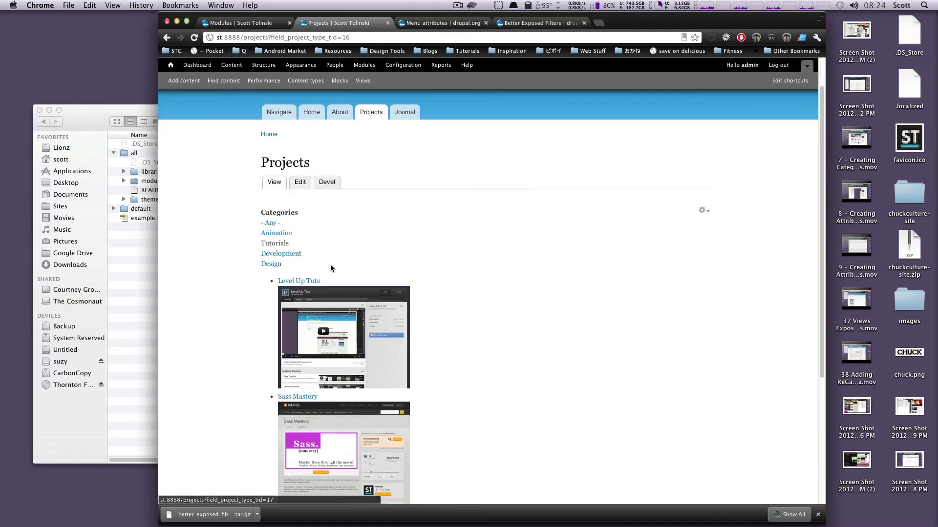
left_click_drag(330, 265, 300, 225)
left_click(299, 224)
left_click_drag(327, 269, 324, 235)
left_click(332, 252)
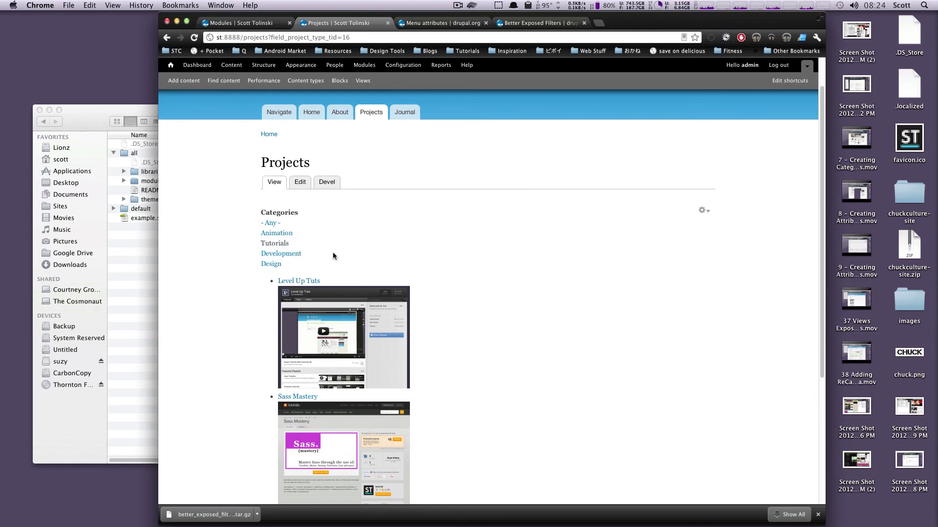
left_click(276, 233)
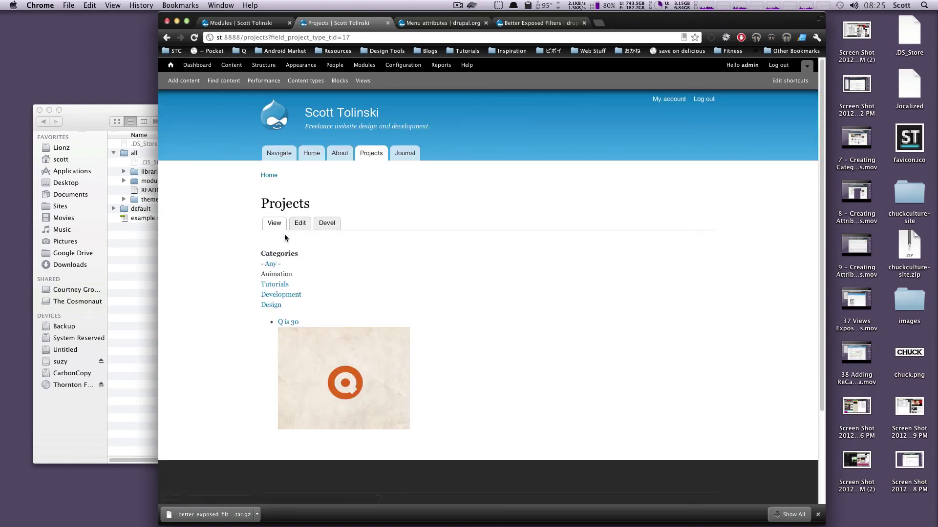